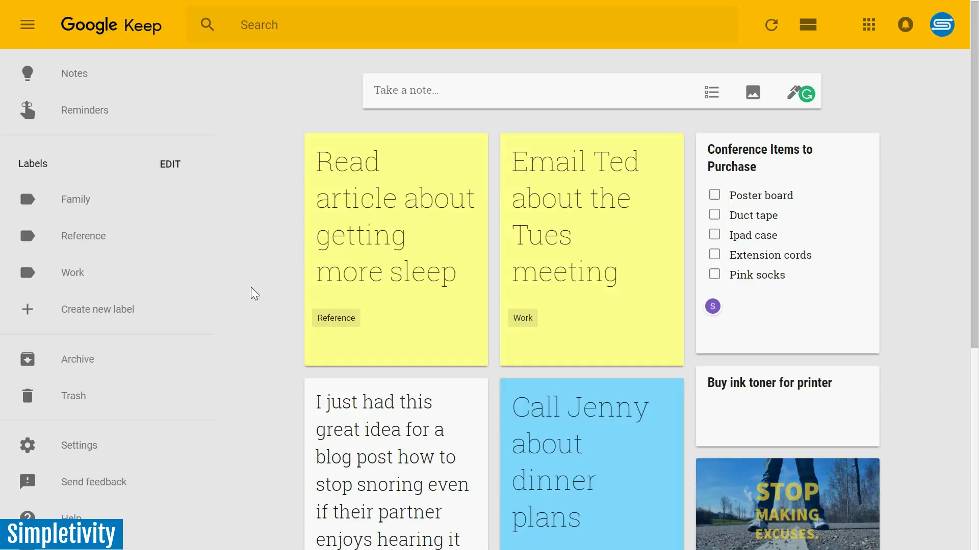
Step: Reorder the Email Ted note and move the Call Jenny note into the top row
{"action": "scroll", "coordinate": [250, 287], "scroll_direction": "down", "scroll_amount": 6}
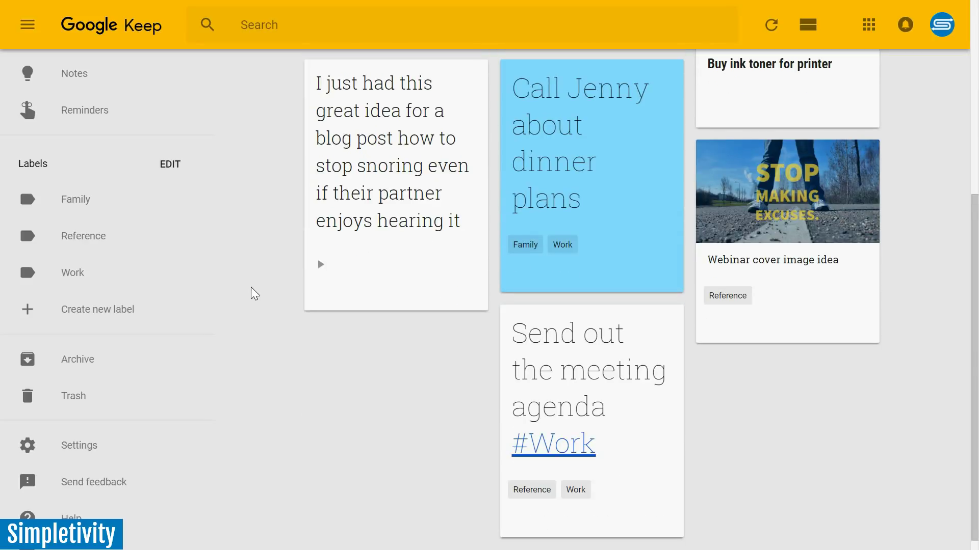
{"action": "scroll", "coordinate": [251, 286], "scroll_direction": "up", "scroll_amount": 6}
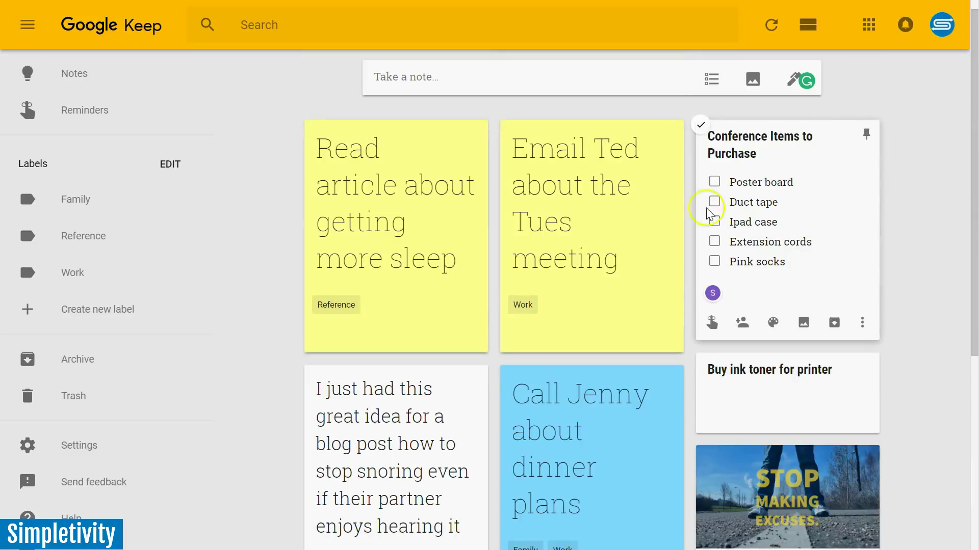
{"action": "mouse_move", "coordinate": [427, 242]}
{"action": "scroll", "coordinate": [427, 359], "scroll_direction": "down", "scroll_amount": 1}
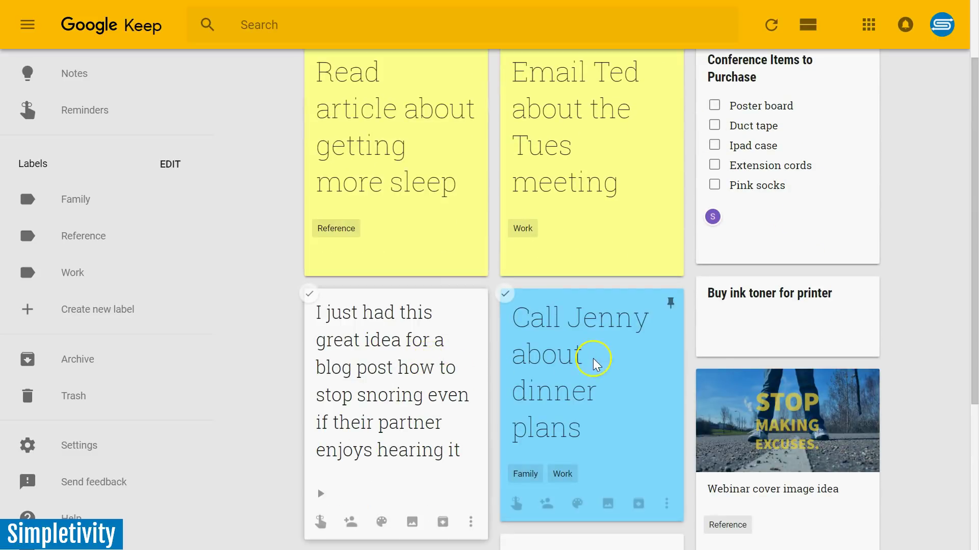
{"action": "scroll", "coordinate": [594, 358], "scroll_direction": "down", "scroll_amount": 4}
{"action": "scroll", "coordinate": [594, 367], "scroll_direction": "up", "scroll_amount": 6}
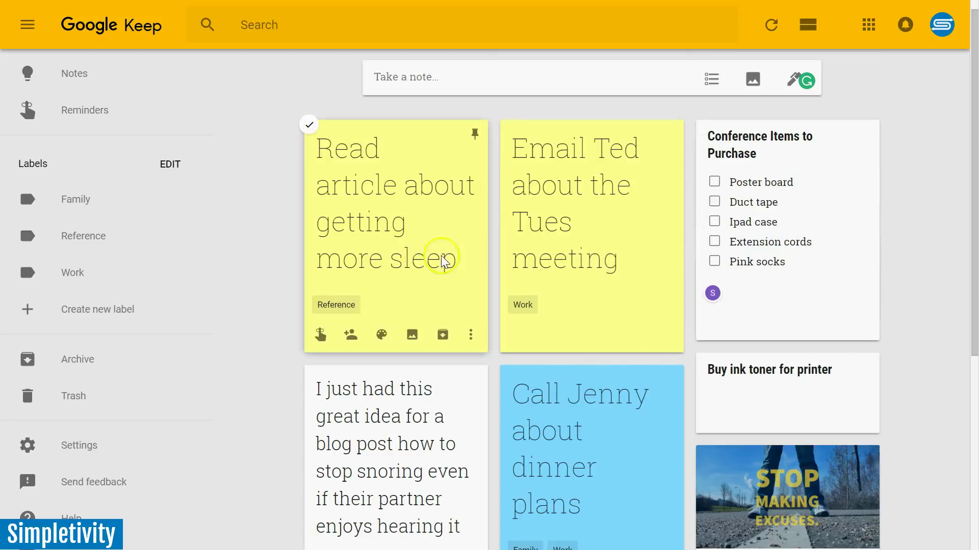
{"action": "scroll", "coordinate": [790, 267], "scroll_direction": "down", "scroll_amount": 3}
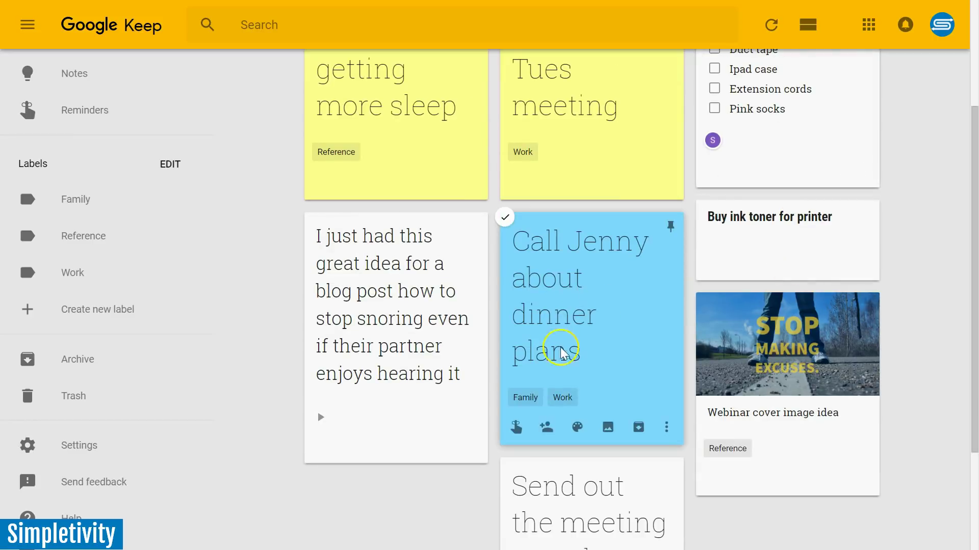
{"action": "scroll", "coordinate": [614, 275], "scroll_direction": "up", "scroll_amount": 3}
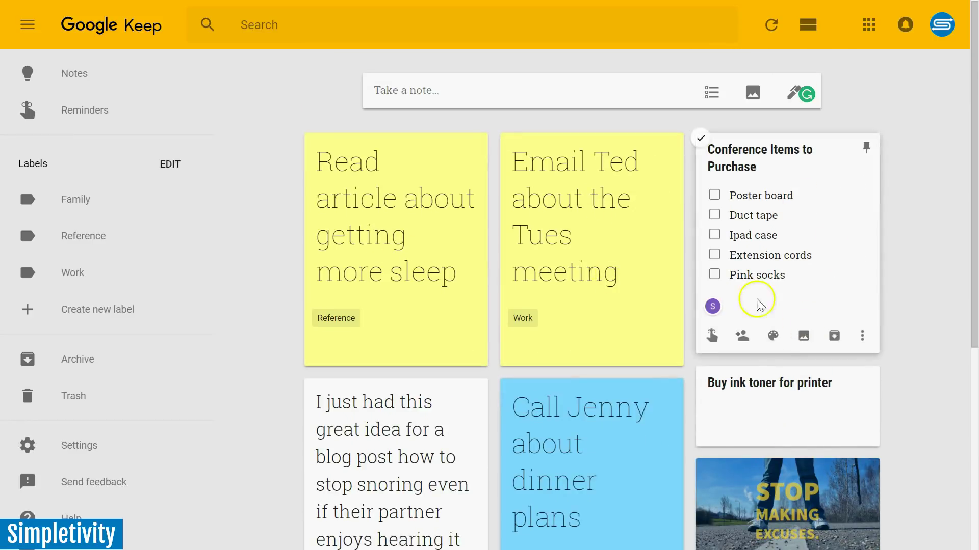
{"action": "scroll", "coordinate": [400, 293], "scroll_direction": "down", "scroll_amount": 3}
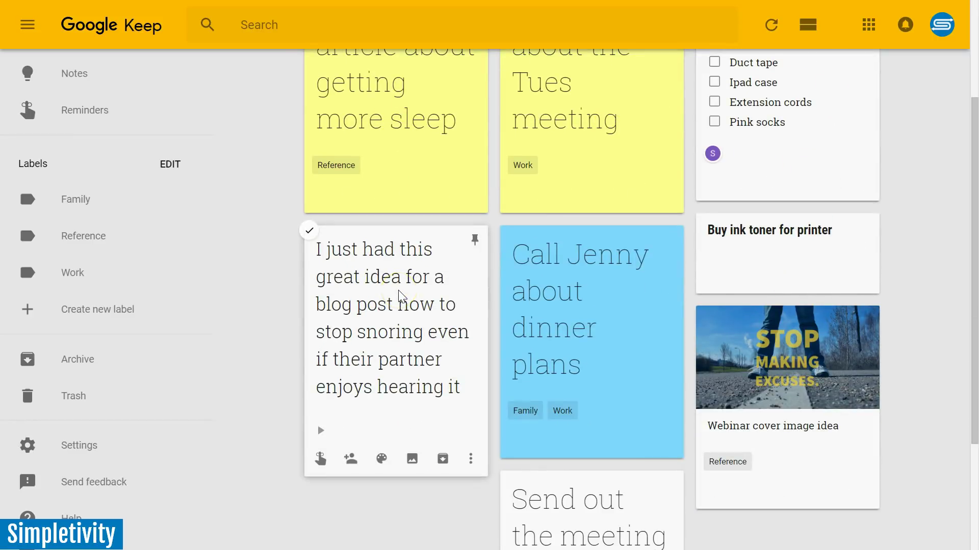
{"action": "scroll", "coordinate": [400, 295], "scroll_direction": "up", "scroll_amount": 3}
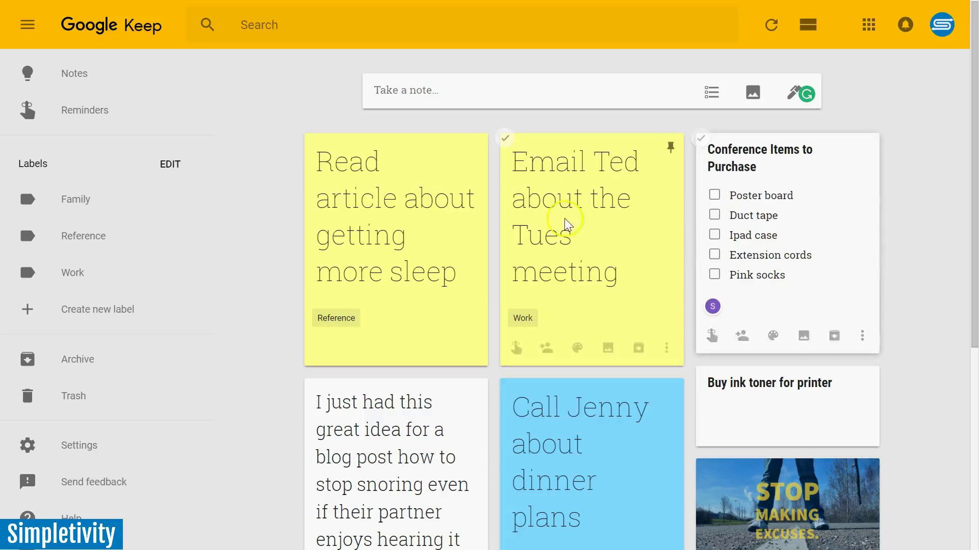
{"action": "mouse_move", "coordinate": [404, 336]}
{"action": "scroll", "coordinate": [426, 380], "scroll_direction": "down", "scroll_amount": 6}
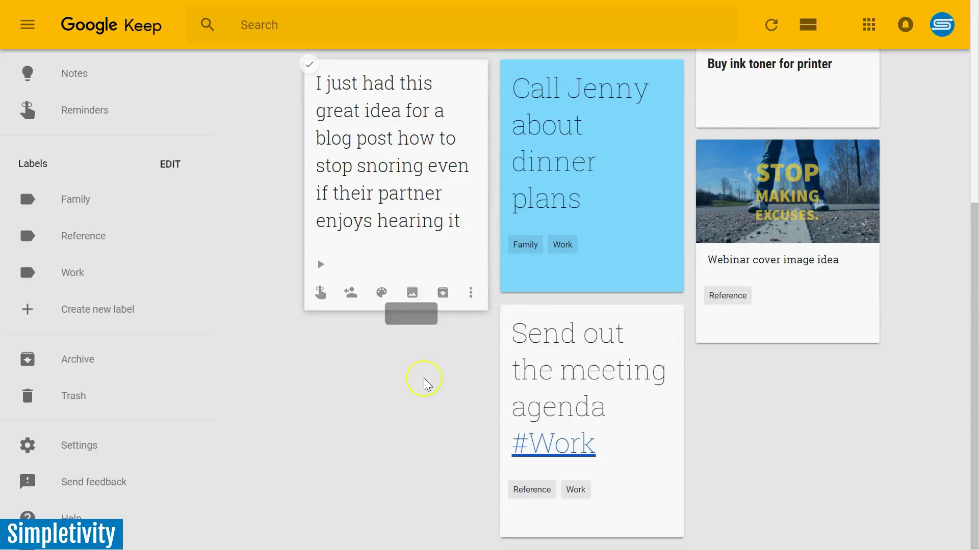
{"action": "scroll", "coordinate": [424, 378], "scroll_direction": "up", "scroll_amount": 6}
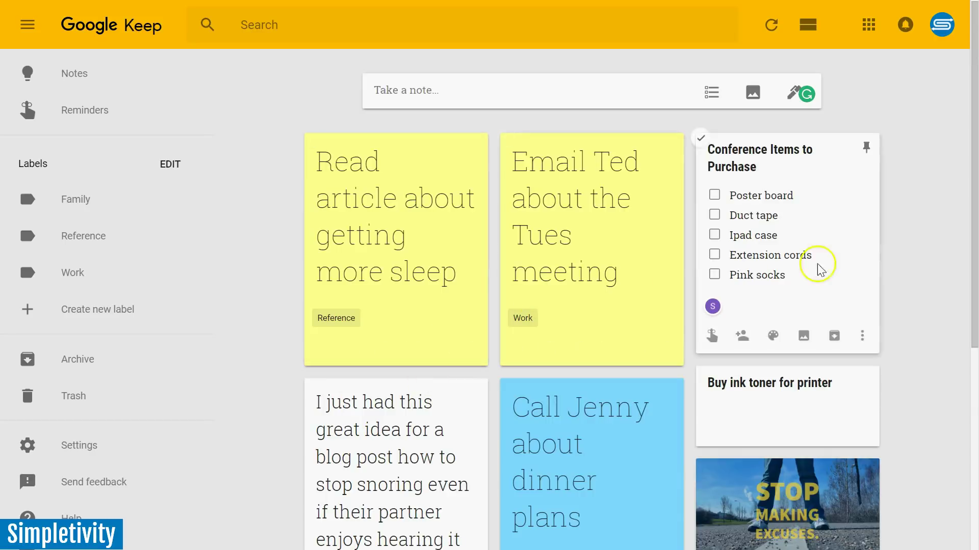
{"action": "mouse_move", "coordinate": [324, 221]}
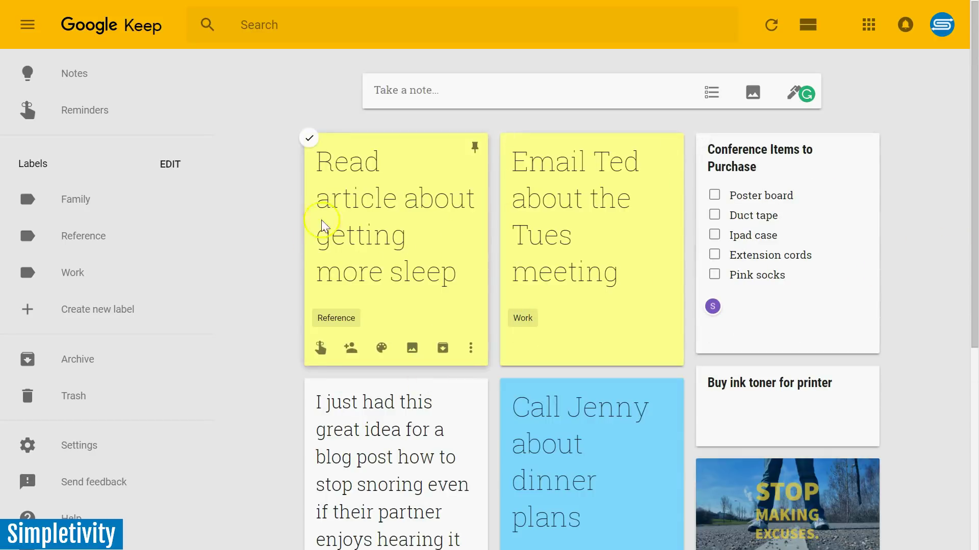
{"action": "mouse_move", "coordinate": [646, 244]}
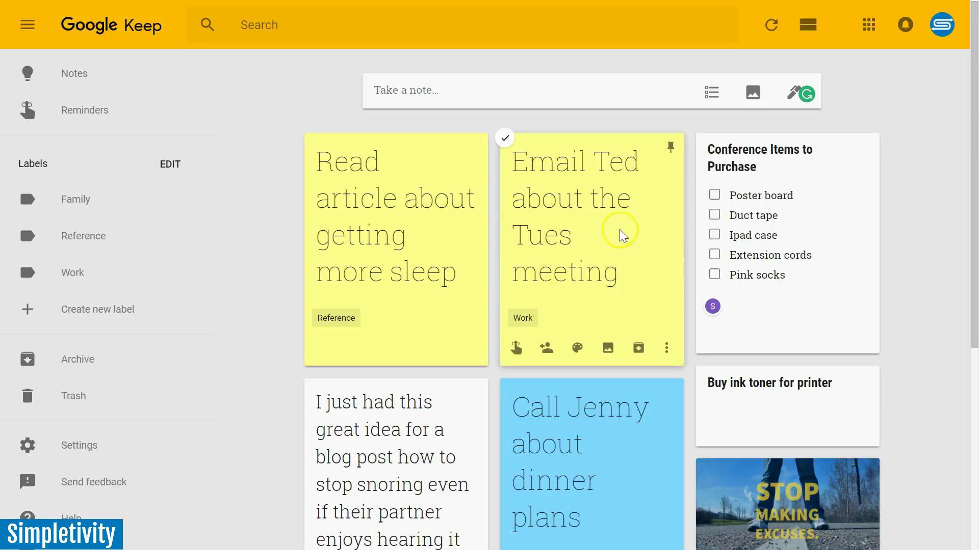
{"action": "mouse_move", "coordinate": [460, 249]}
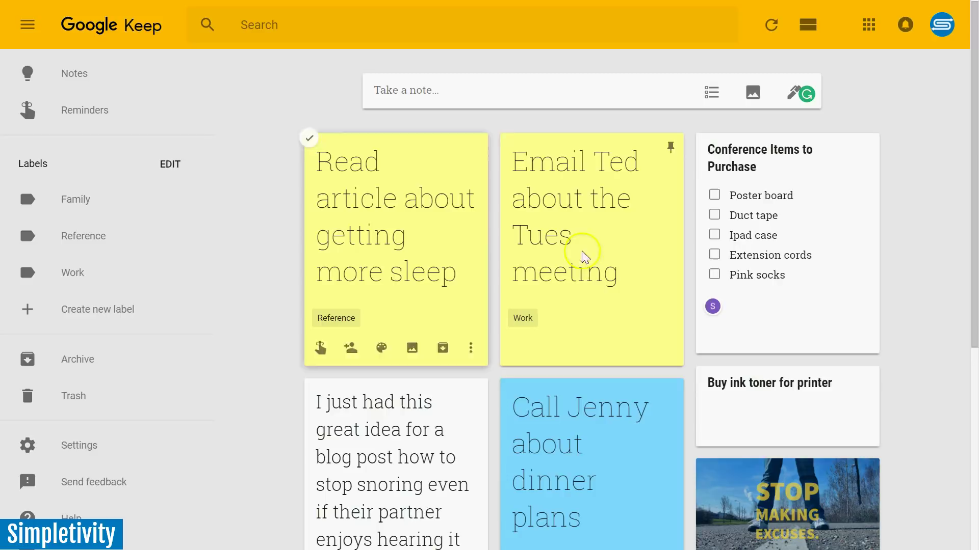
{"action": "left_click_drag", "start_coordinate": [610, 212], "coordinate": [566, 234]}
{"action": "left_click_drag", "start_coordinate": [586, 413], "coordinate": [754, 199]}
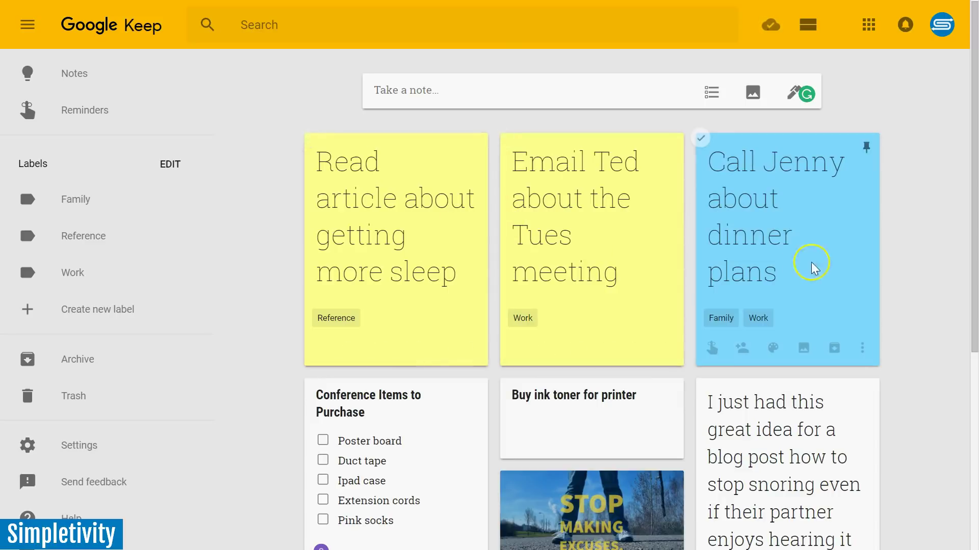
Step: Pin the Read article and Email Ted notes above the others
{"action": "scroll", "coordinate": [595, 422], "scroll_direction": "down", "scroll_amount": 6}
{"action": "scroll", "coordinate": [611, 237], "scroll_direction": "up", "scroll_amount": 6}
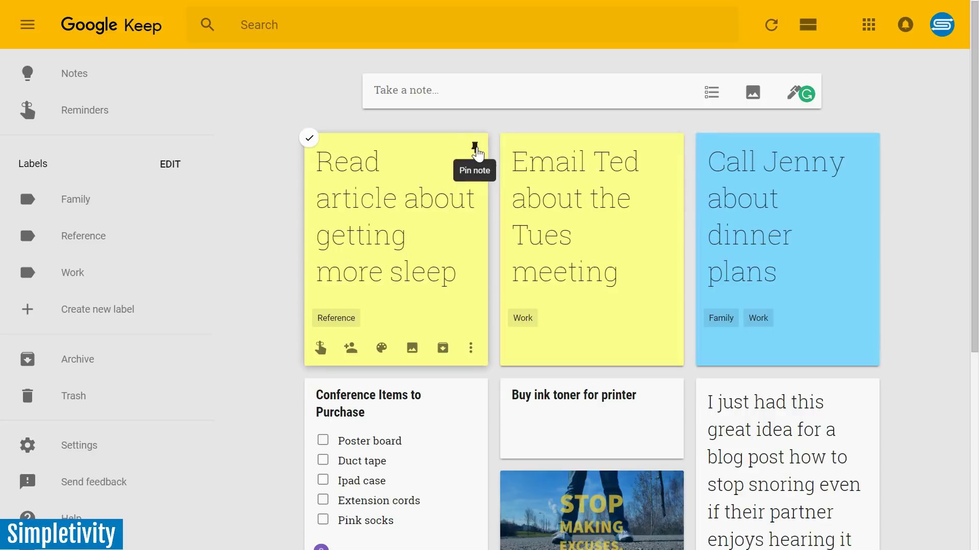
{"action": "left_click", "coordinate": [475, 148]}
{"action": "scroll", "coordinate": [444, 301], "scroll_direction": "down", "scroll_amount": 3}
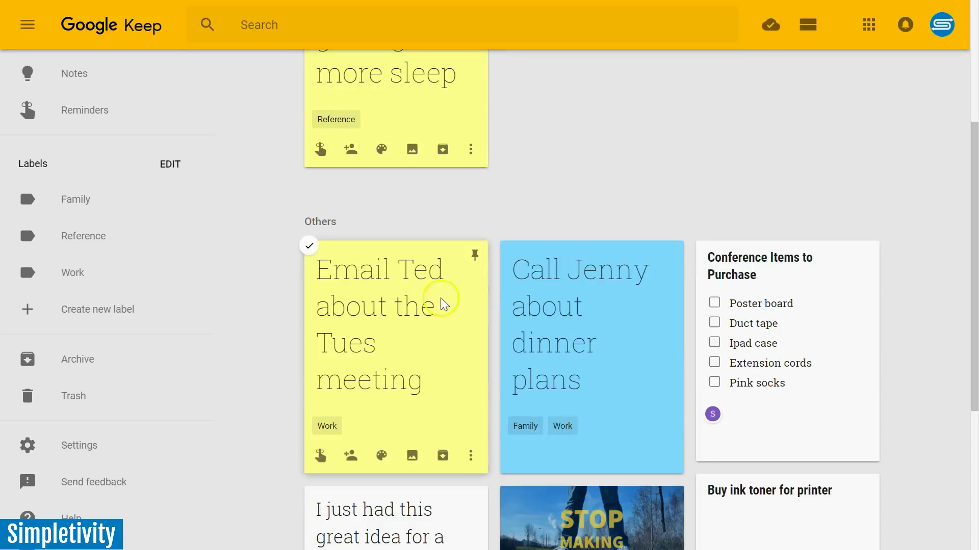
{"action": "left_click", "coordinate": [467, 264]}
{"action": "scroll", "coordinate": [479, 278], "scroll_direction": "up", "scroll_amount": 5}
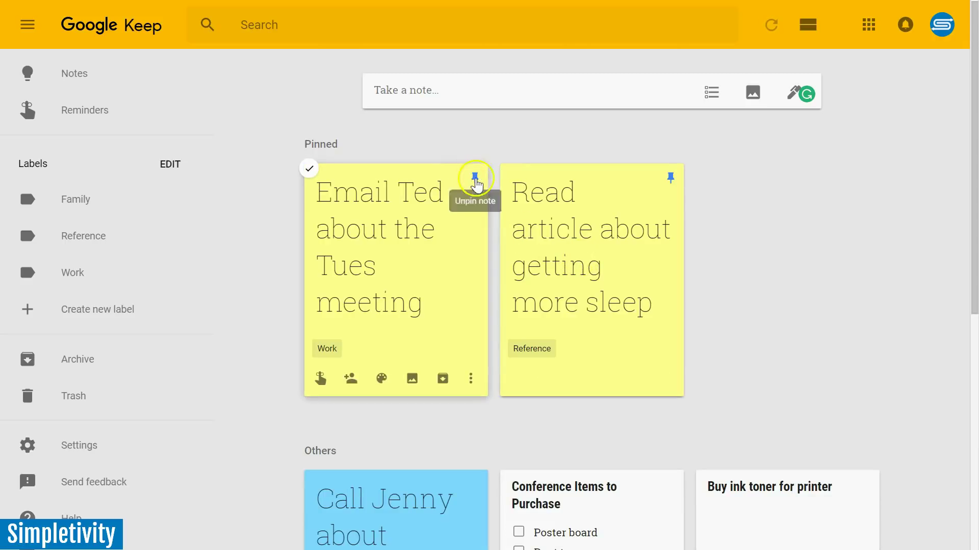
{"action": "scroll", "coordinate": [428, 323], "scroll_direction": "down", "scroll_amount": 5}
{"action": "scroll", "coordinate": [430, 327], "scroll_direction": "up", "scroll_amount": 5}
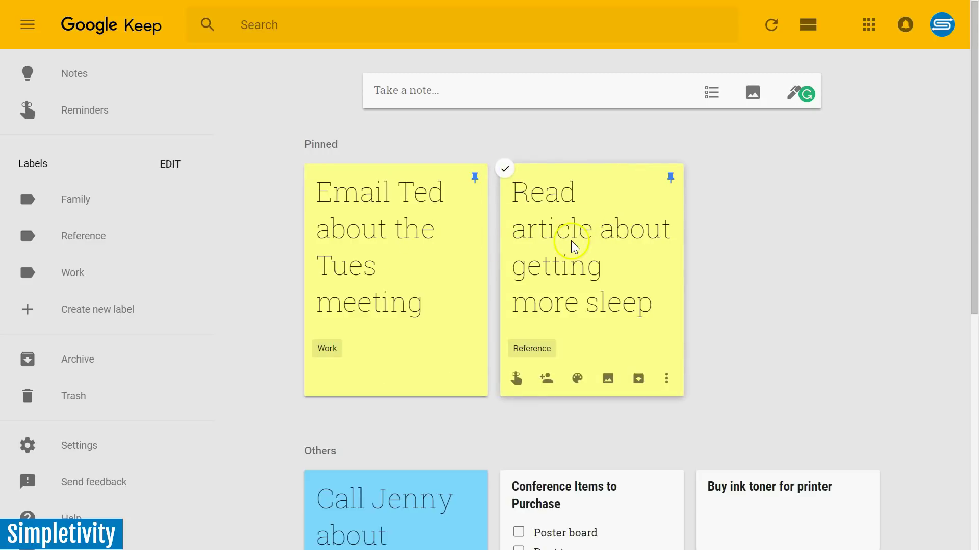
{"action": "scroll", "coordinate": [569, 235], "scroll_direction": "down", "scroll_amount": 5}
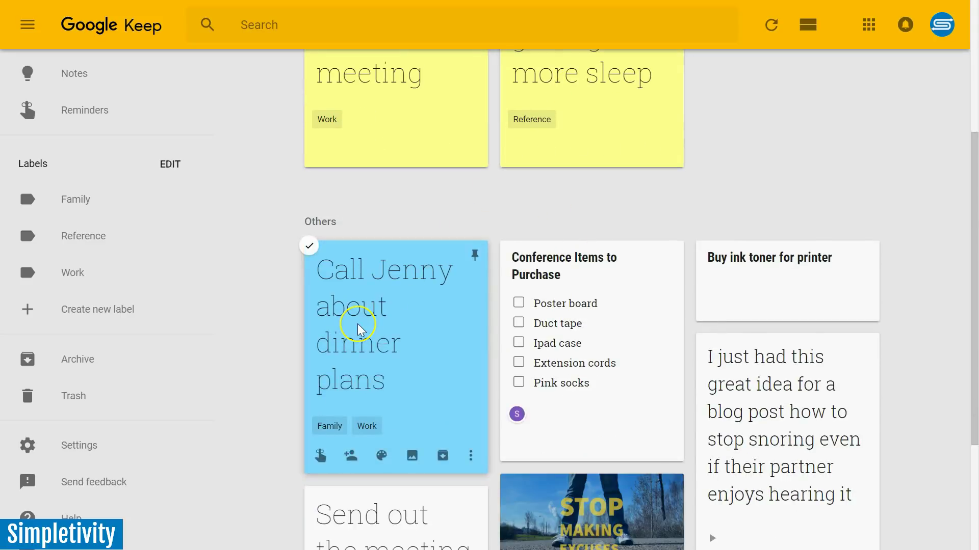
{"action": "scroll", "coordinate": [359, 328], "scroll_direction": "down", "scroll_amount": 4}
{"action": "scroll", "coordinate": [359, 327], "scroll_direction": "up", "scroll_amount": 8}
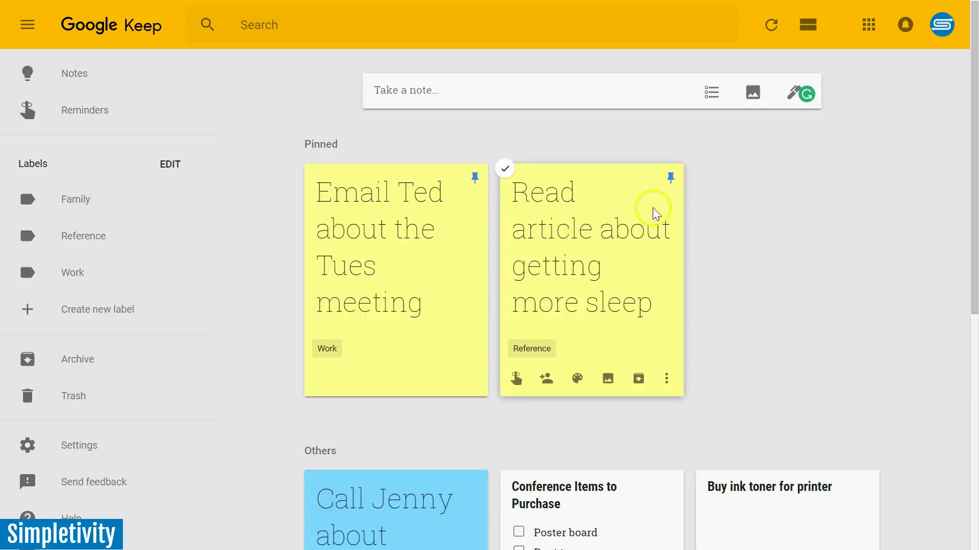
Step: Make a 'To Do List' checklist: Call Sam, Email tickets to the client, Review the marketing report
{"action": "left_click", "coordinate": [712, 92]}
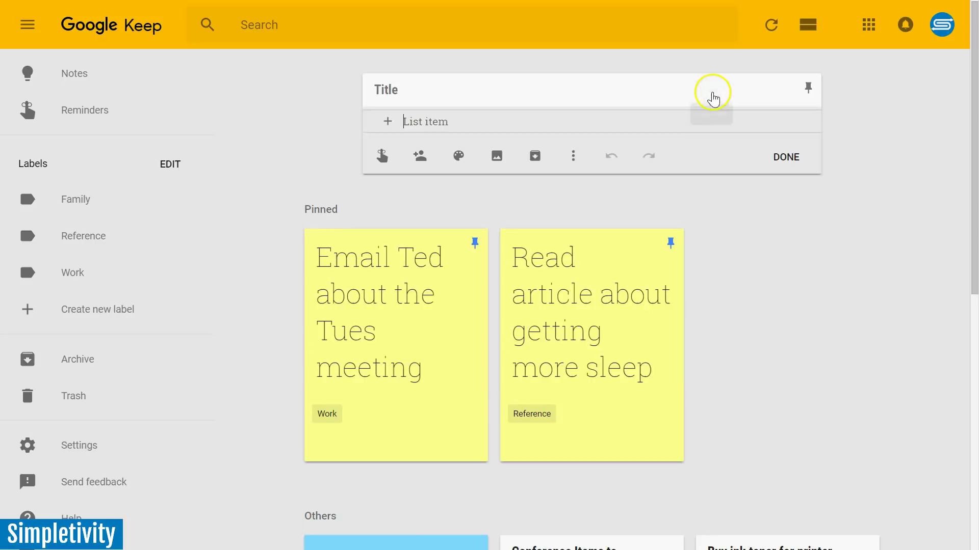
{"action": "left_click", "coordinate": [460, 94]}
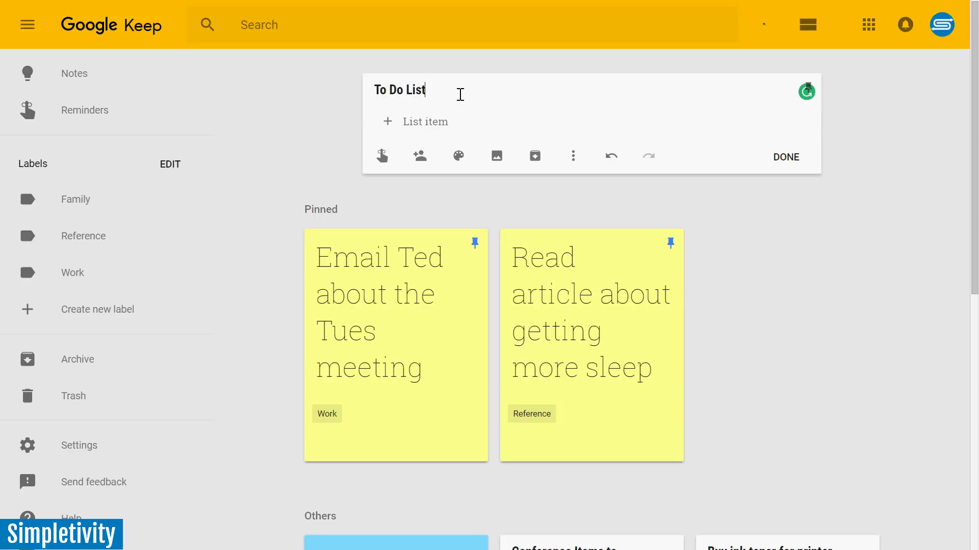
{"action": "left_click", "coordinate": [440, 118]}
{"action": "type", "text": "Call"}
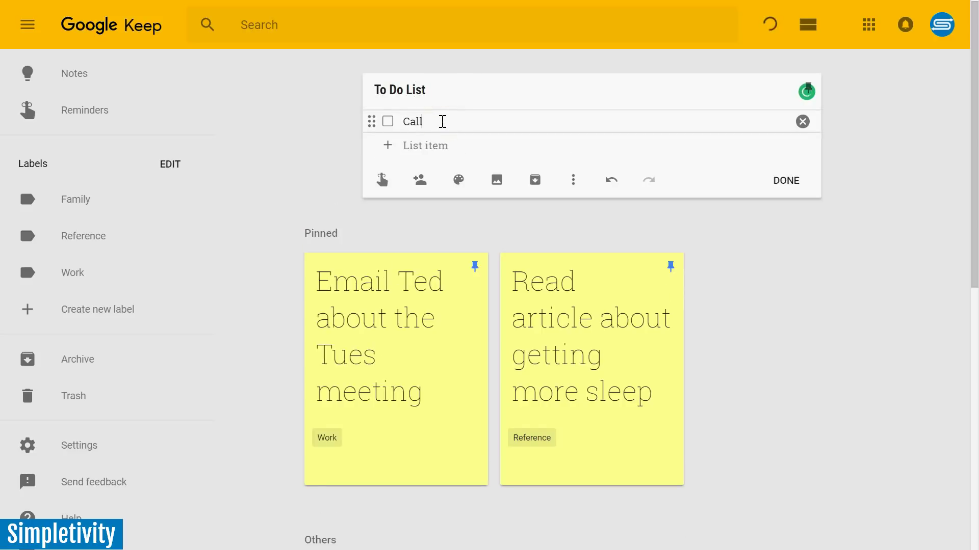
{"action": "type", "text": " Sam"}
{"action": "key", "text": "Return"}
{"action": "type", "text": "Email tickets to the client"}
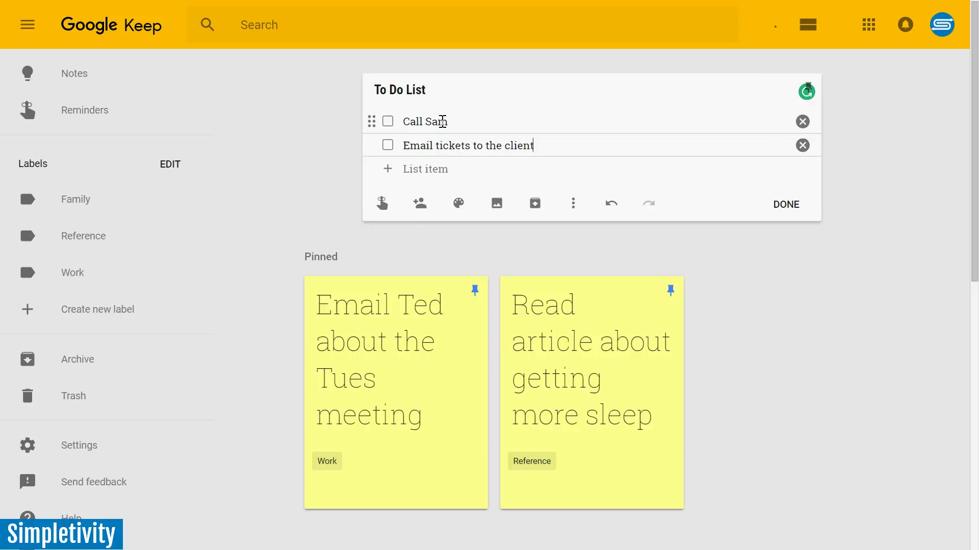
{"action": "key", "text": "Return"}
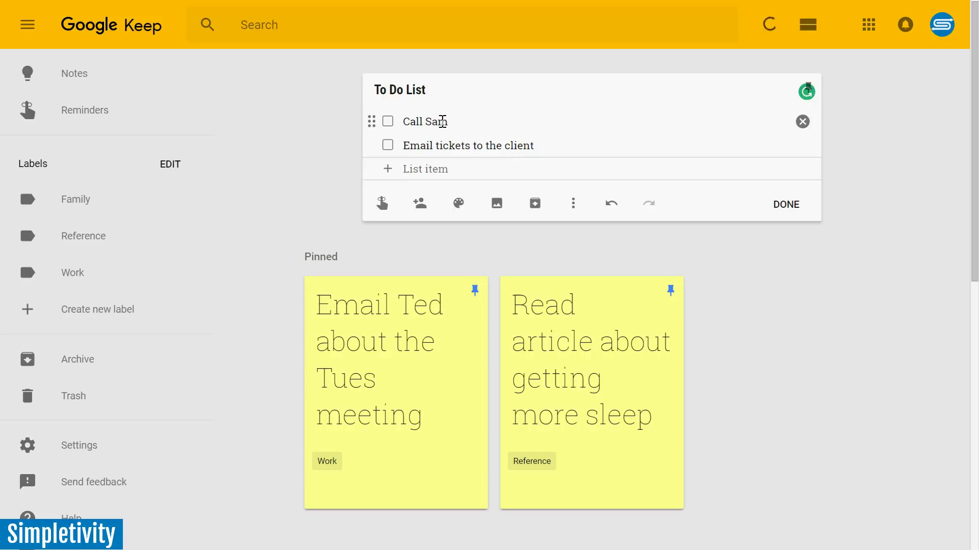
{"action": "type", "text": "Review the marketing report"}
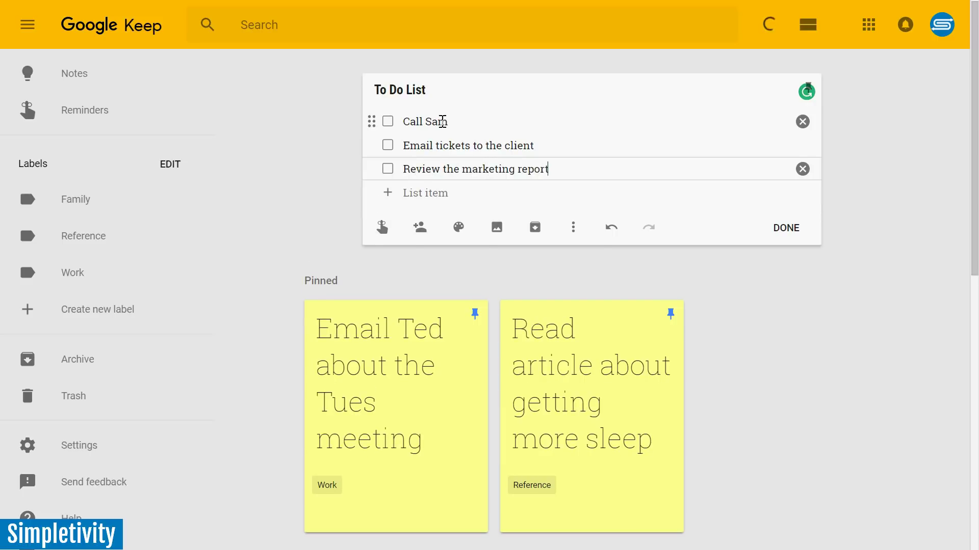
{"action": "key", "text": "Return"}
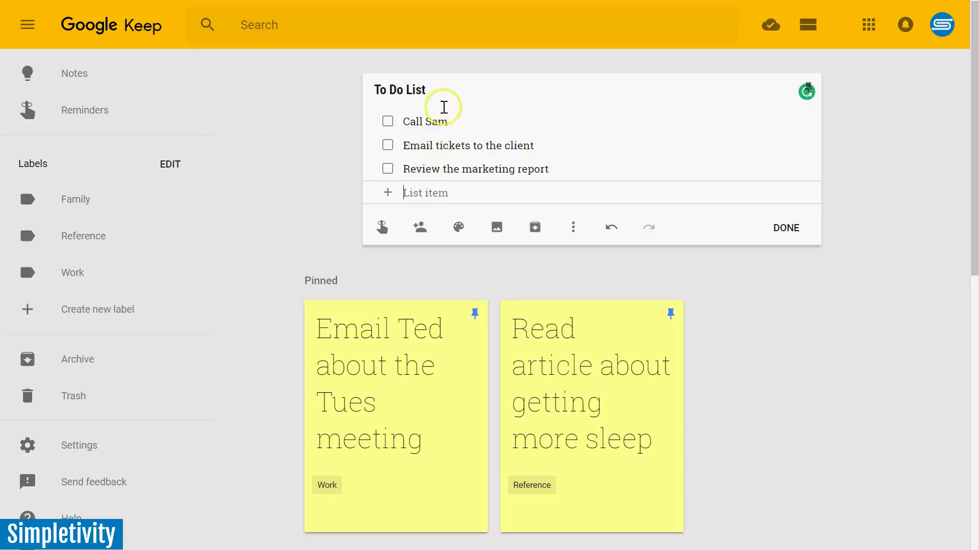
Step: Close the To Do List note so it is saved under Others
{"action": "left_click", "coordinate": [787, 229]}
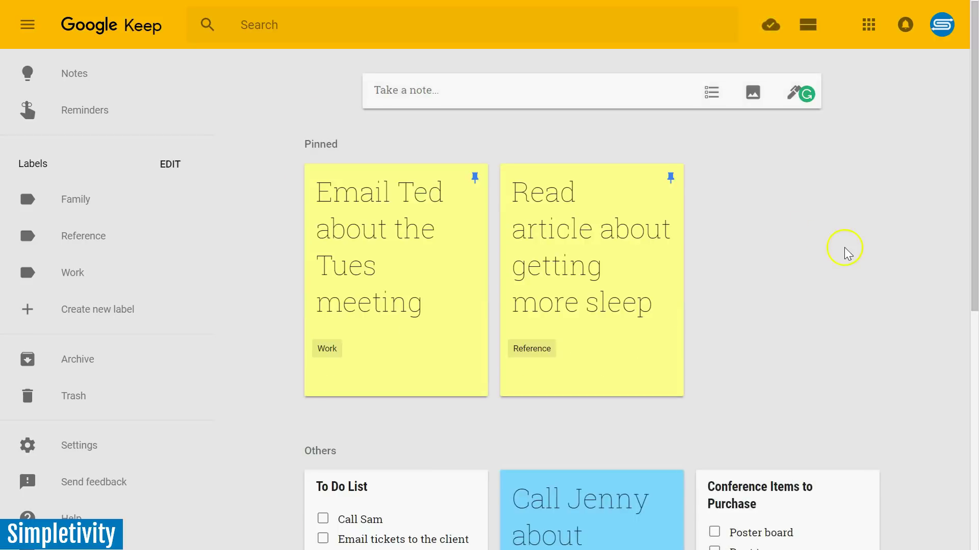
{"action": "scroll", "coordinate": [844, 247], "scroll_direction": "down", "scroll_amount": 5}
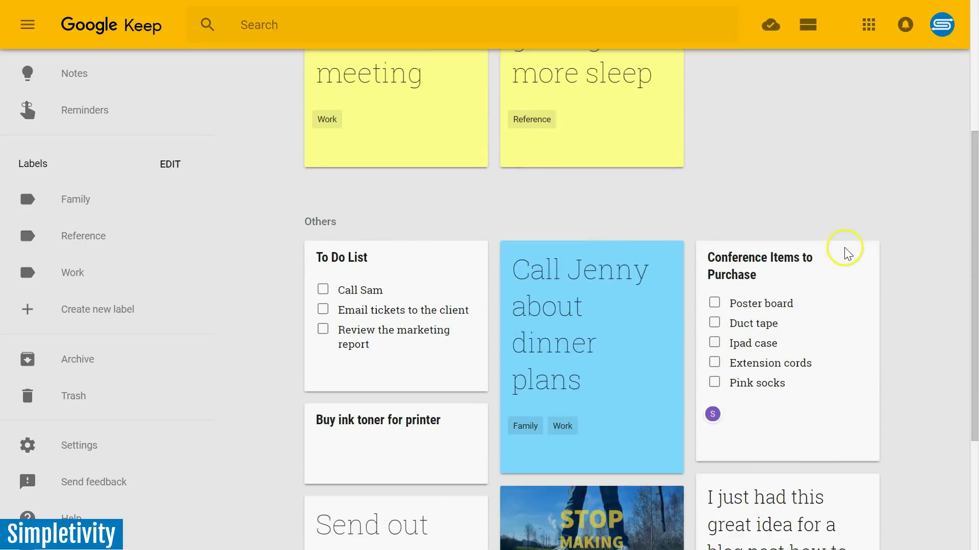
{"action": "left_click", "coordinate": [423, 298]}
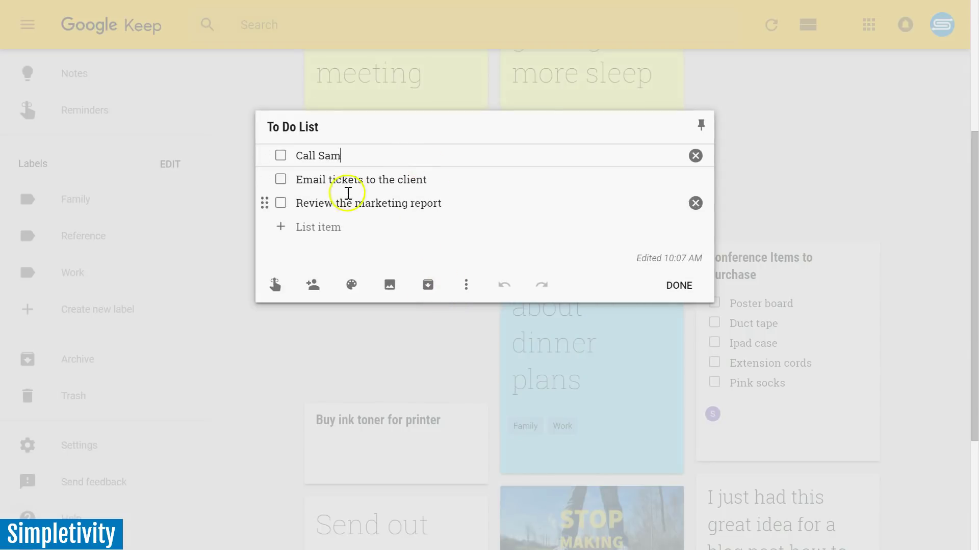
{"action": "left_click", "coordinate": [679, 286]}
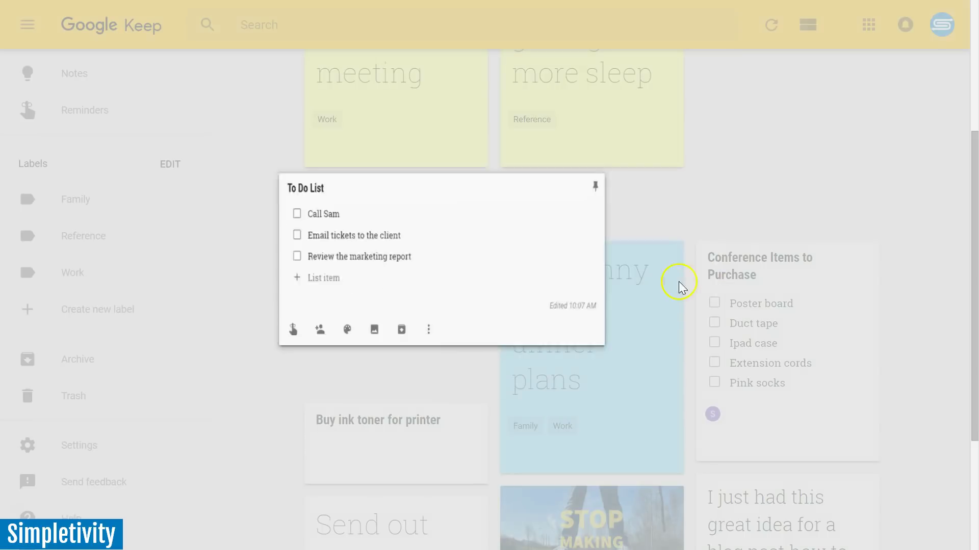
Step: Tick off Call Sam and Review the marketing report on the To Do List card
{"action": "scroll", "coordinate": [594, 401], "scroll_direction": "down", "scroll_amount": 2}
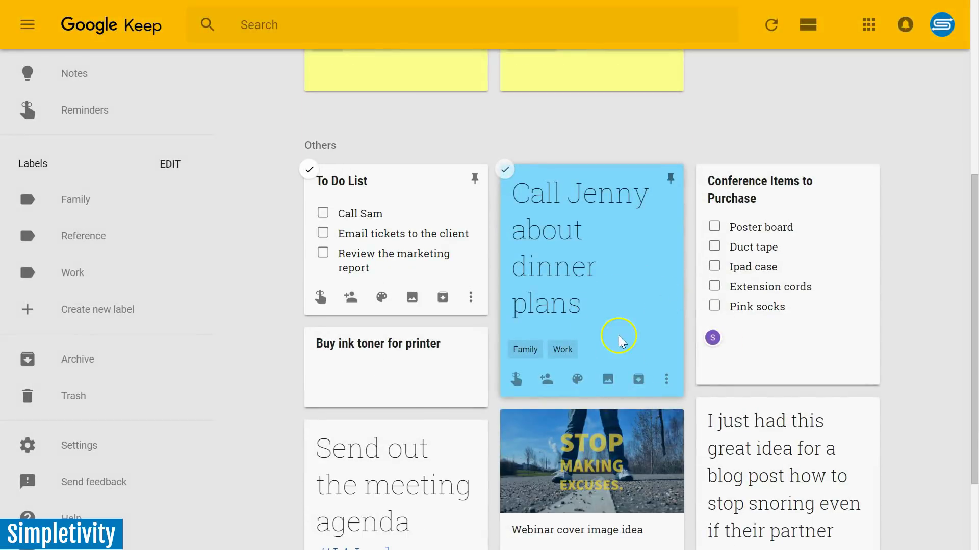
{"action": "left_click", "coordinate": [324, 213]}
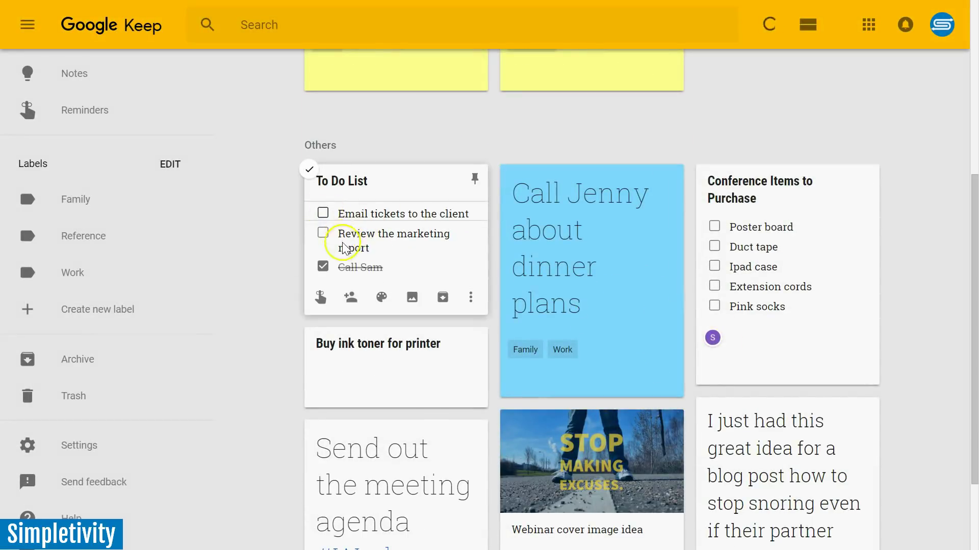
{"action": "left_click", "coordinate": [324, 232]}
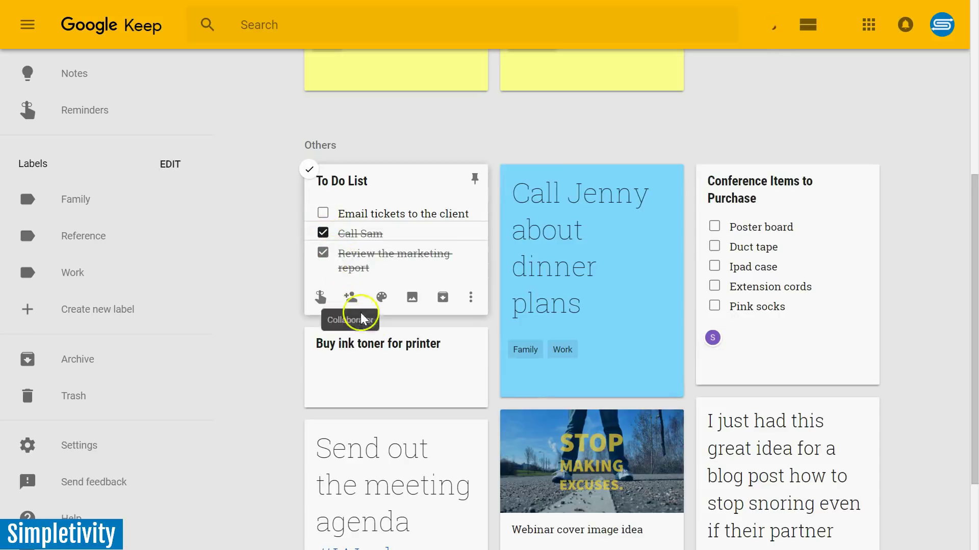
{"action": "scroll", "coordinate": [376, 342], "scroll_direction": "up", "scroll_amount": 5}
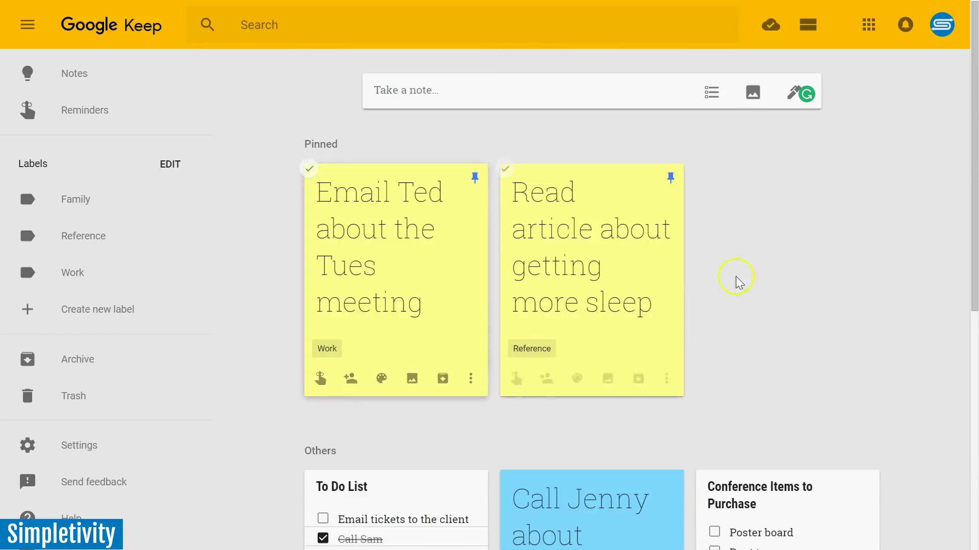
{"action": "left_click", "coordinate": [785, 222]}
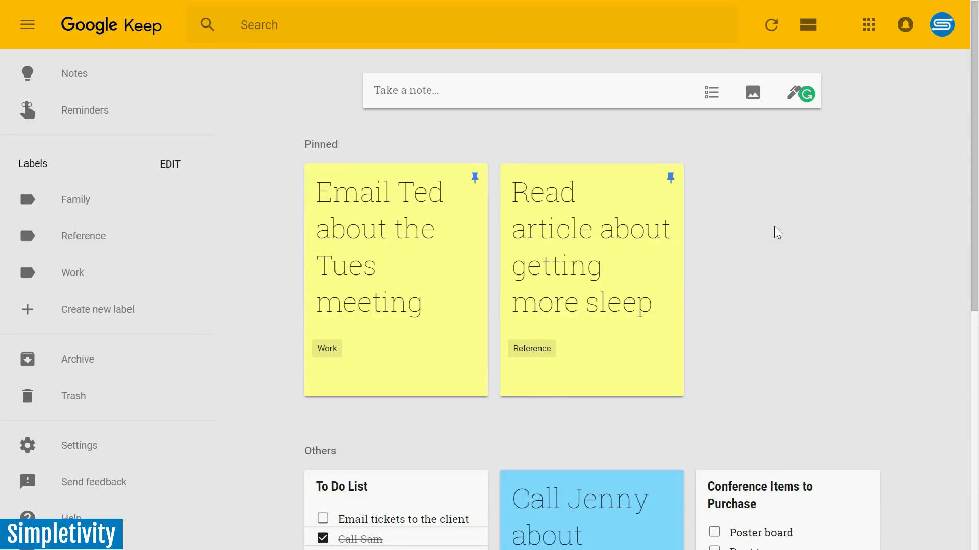
Step: Add a location reminder for Staples Langley to the Buy ink toner for printer note
{"action": "left_click", "coordinate": [772, 228]}
{"action": "scroll", "coordinate": [784, 221], "scroll_direction": "down", "scroll_amount": 6}
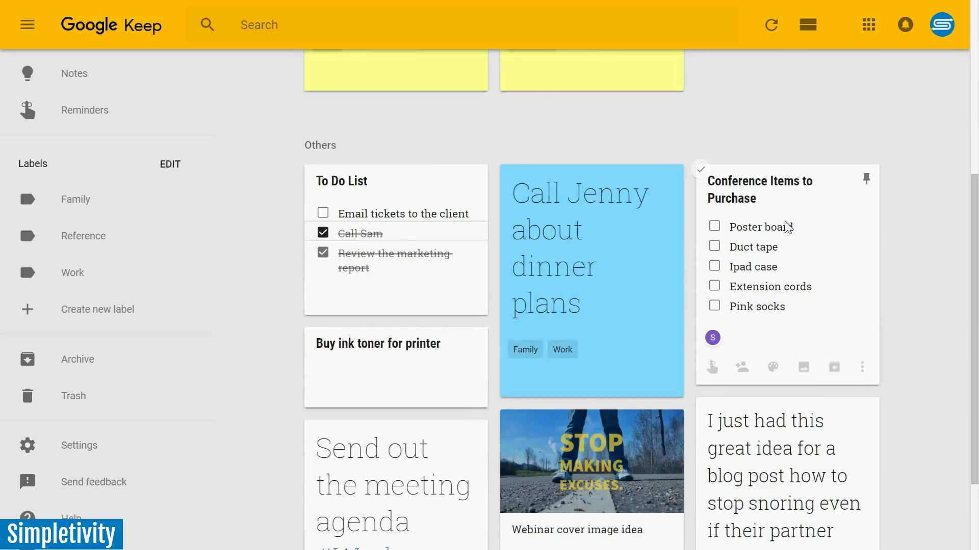
{"action": "scroll", "coordinate": [854, 192], "scroll_direction": "down", "scroll_amount": 3}
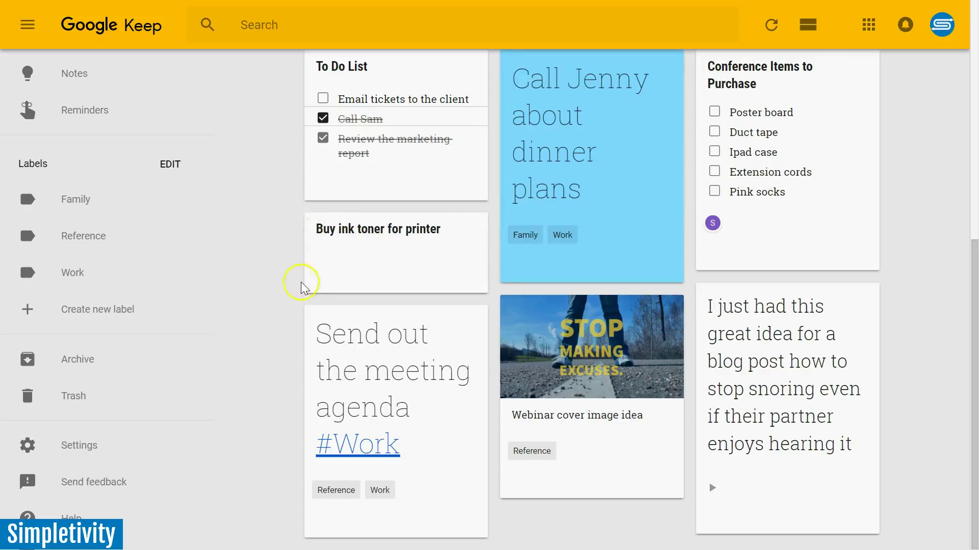
{"action": "left_click", "coordinate": [322, 277]}
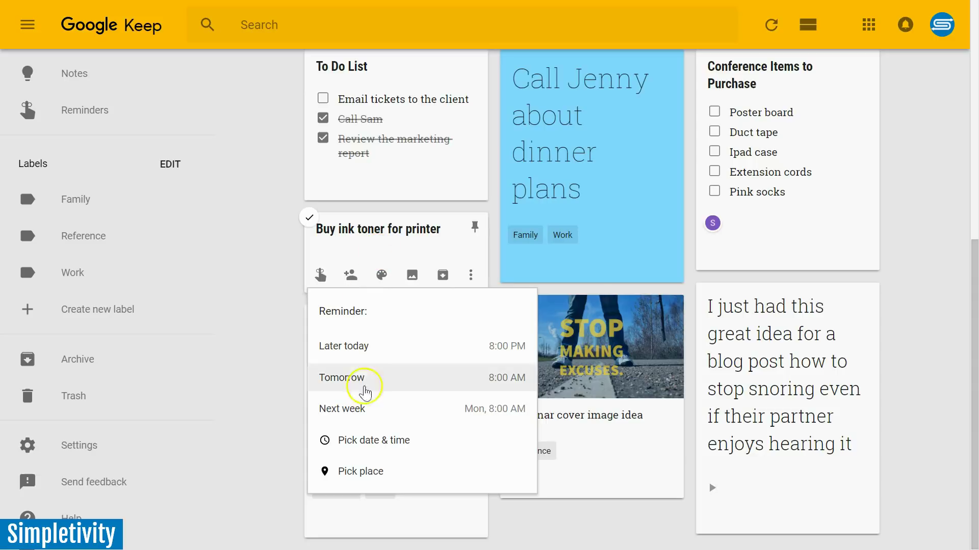
{"action": "left_click", "coordinate": [351, 472]}
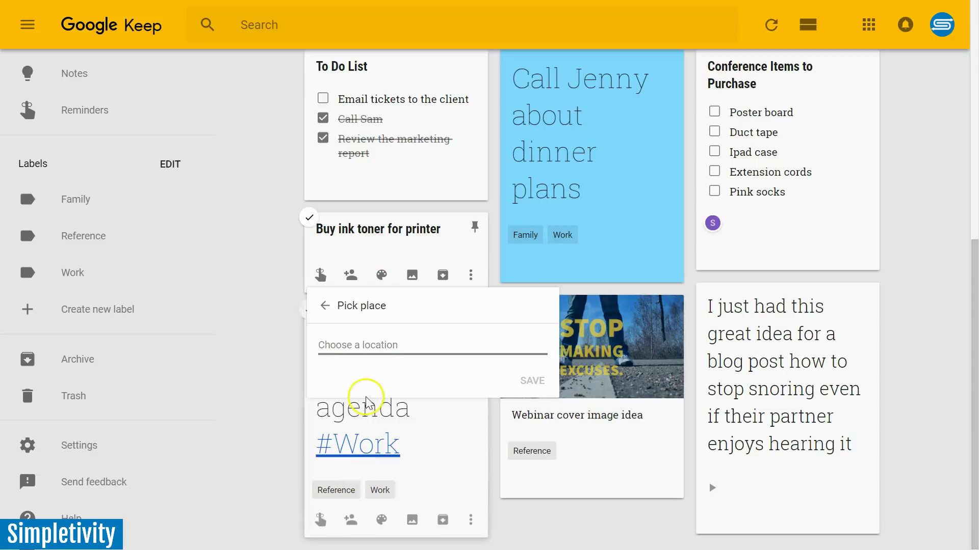
{"action": "type", "text": "Staples"}
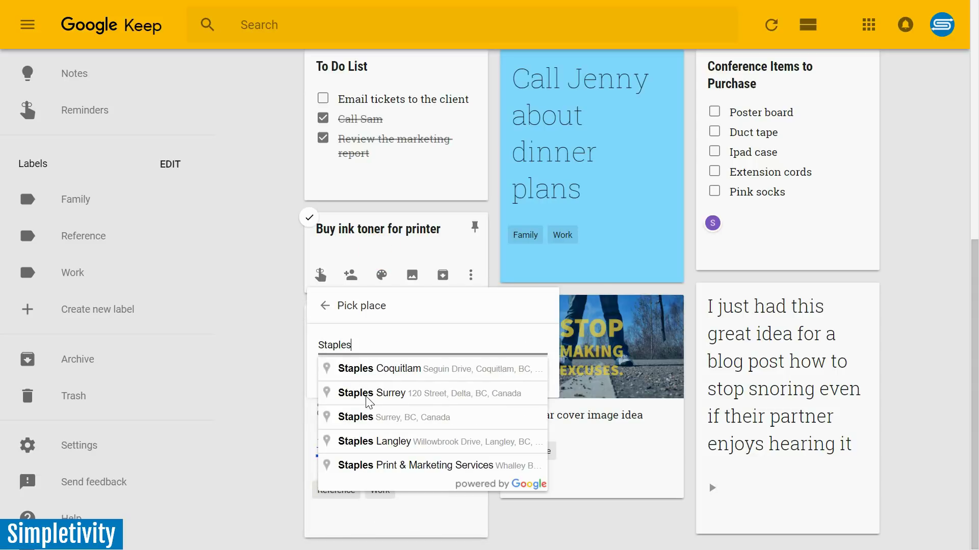
{"action": "left_click", "coordinate": [397, 442]}
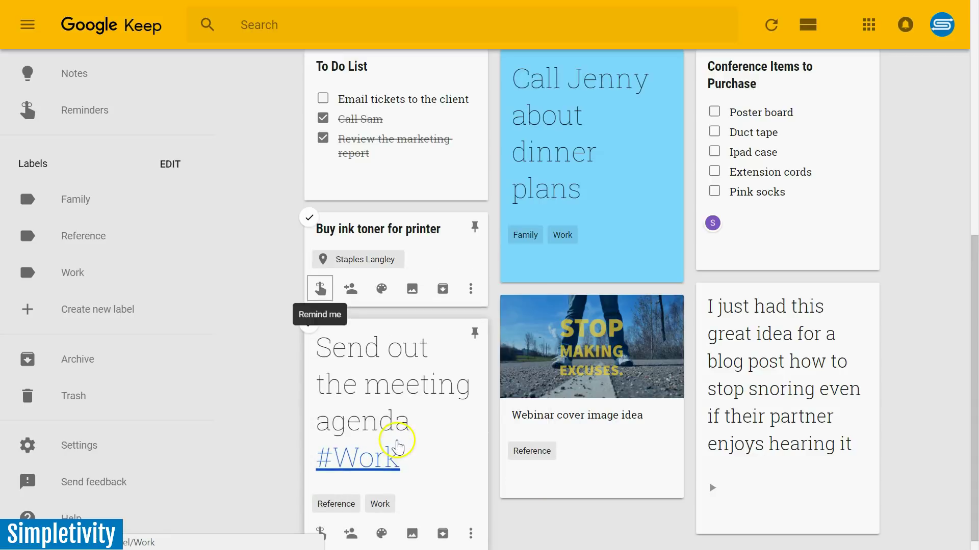
{"action": "mouse_move", "coordinate": [381, 288]}
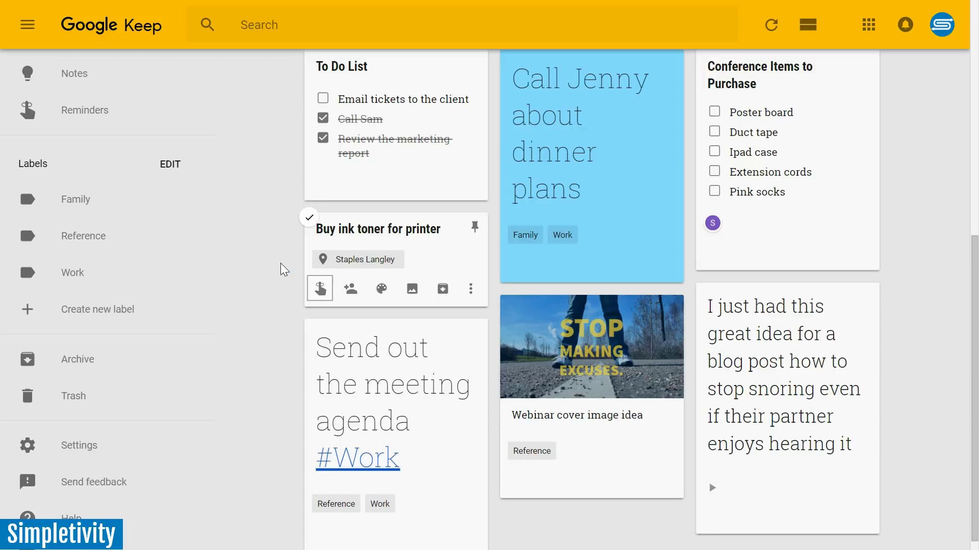
{"action": "left_click", "coordinate": [261, 264]}
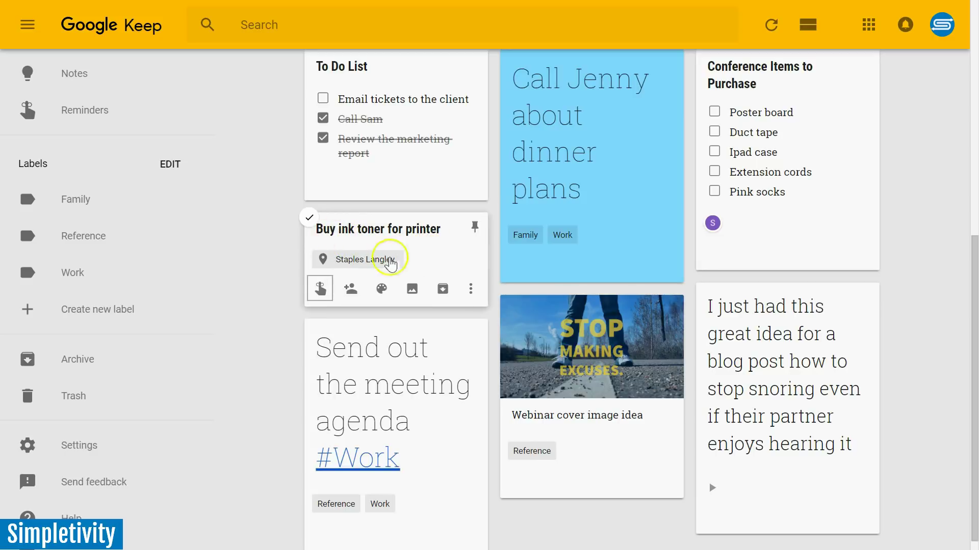
{"action": "mouse_move", "coordinate": [363, 263]}
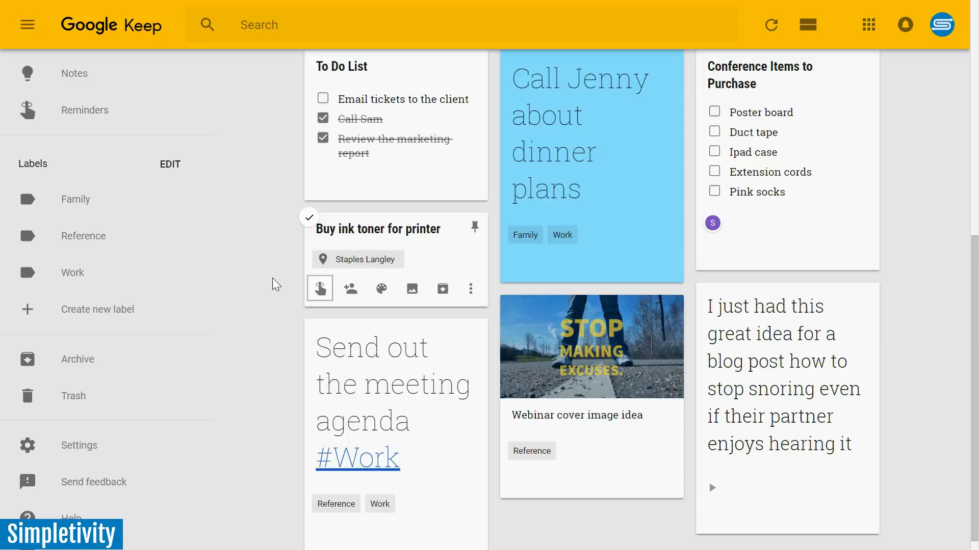
Step: Move the Conference Items to Purchase card from the right column to the first Others slot
{"action": "scroll", "coordinate": [274, 277], "scroll_direction": "up", "scroll_amount": 6}
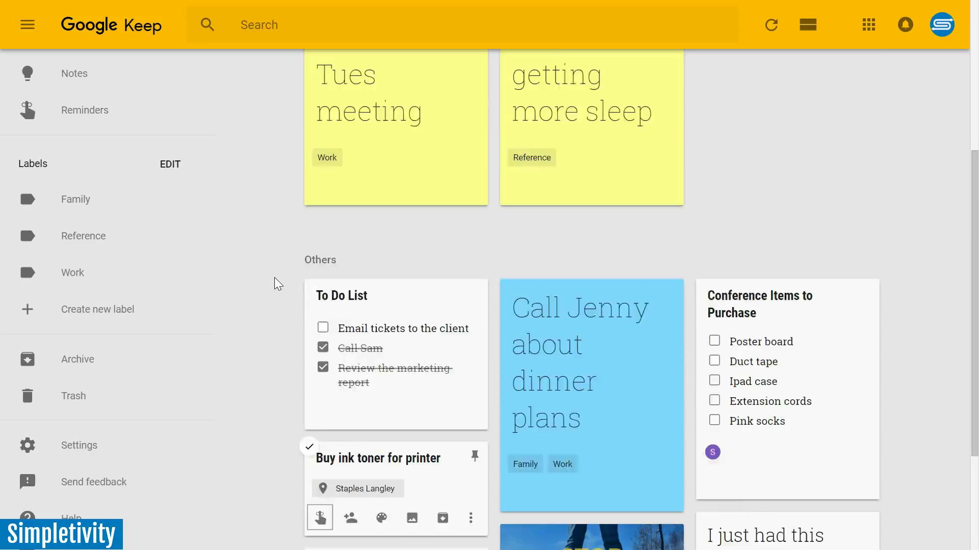
{"action": "scroll", "coordinate": [274, 278], "scroll_direction": "down", "scroll_amount": 6}
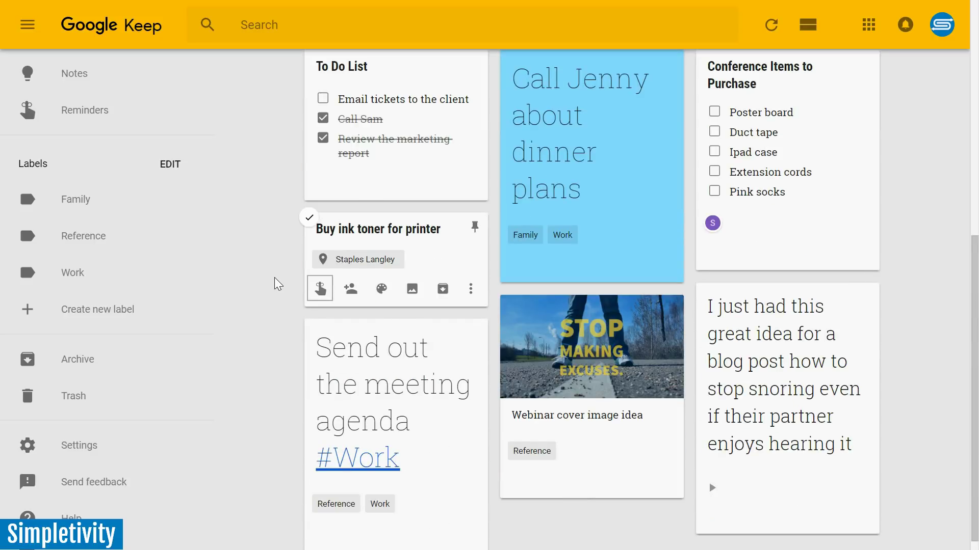
{"action": "scroll", "coordinate": [274, 277], "scroll_direction": "up", "scroll_amount": 2}
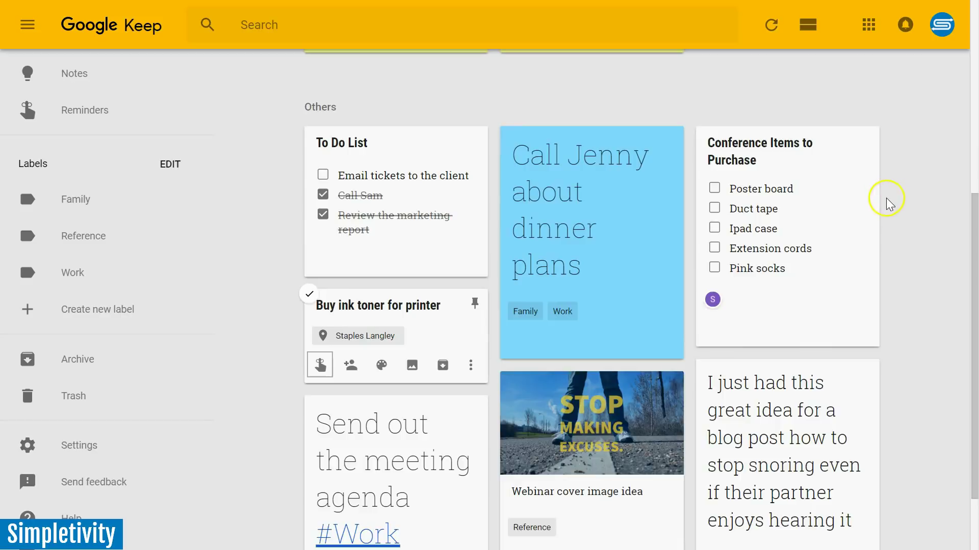
{"action": "mouse_move", "coordinate": [804, 193]}
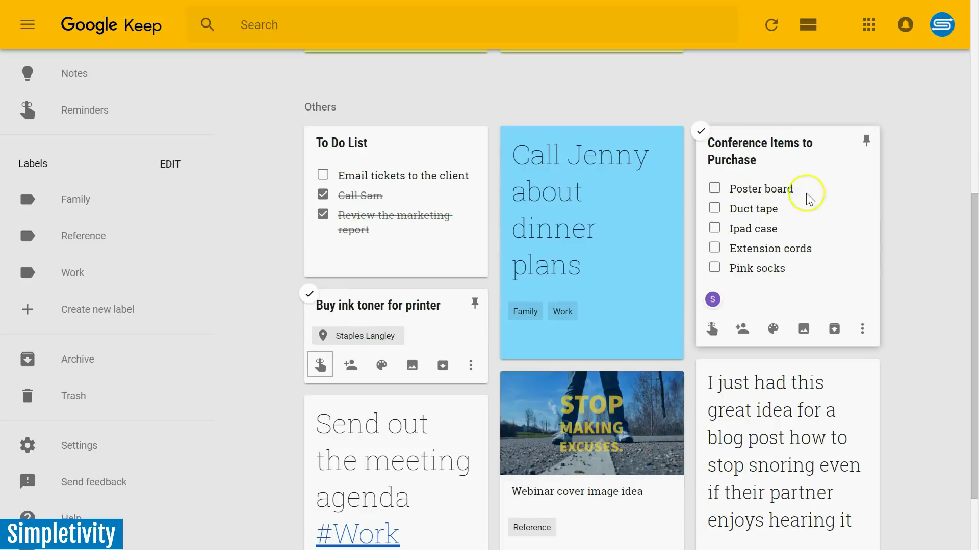
{"action": "left_click_drag", "start_coordinate": [751, 207], "coordinate": [432, 203]}
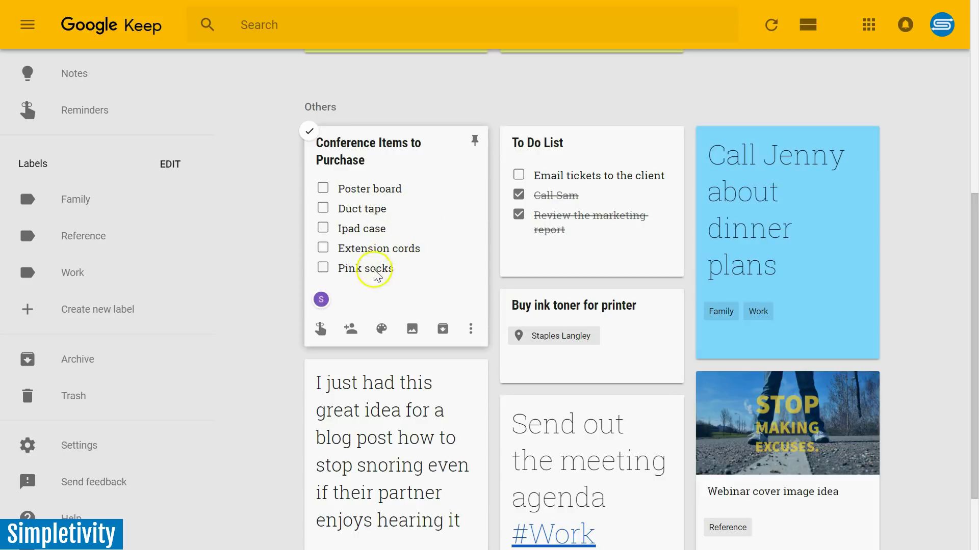
{"action": "mouse_move", "coordinate": [323, 299]}
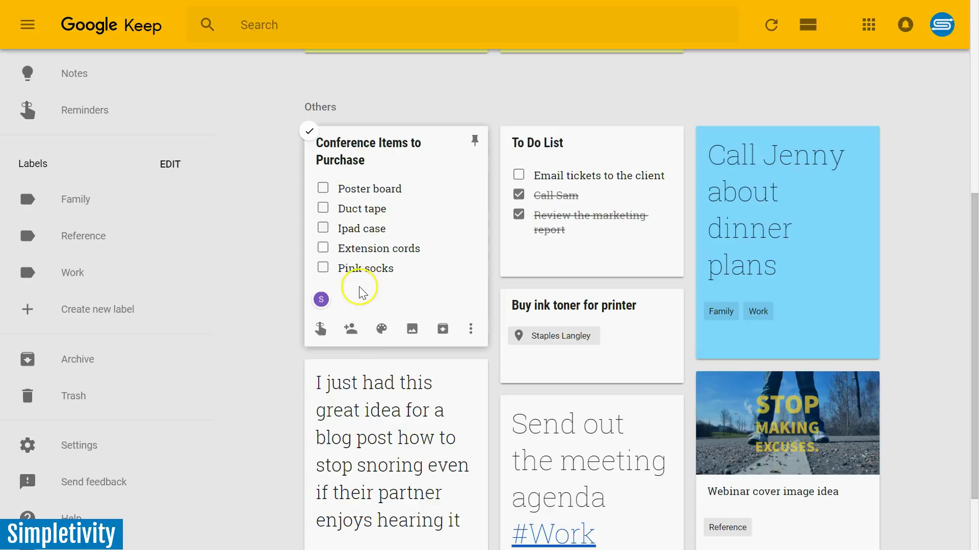
Step: Check off Poster board, Duct tape and Pink socks on the conference list, then close it
{"action": "left_click", "coordinate": [441, 226]}
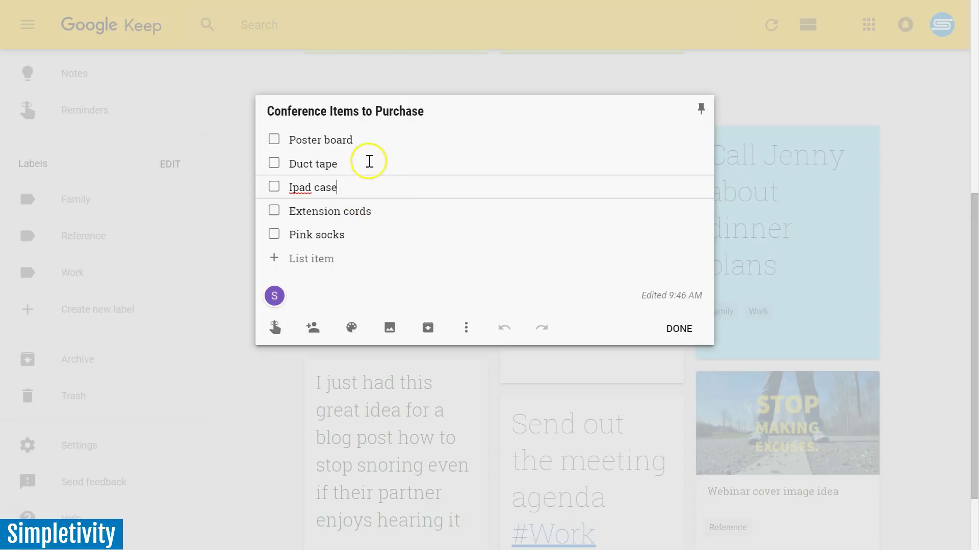
{"action": "left_click", "coordinate": [274, 139]}
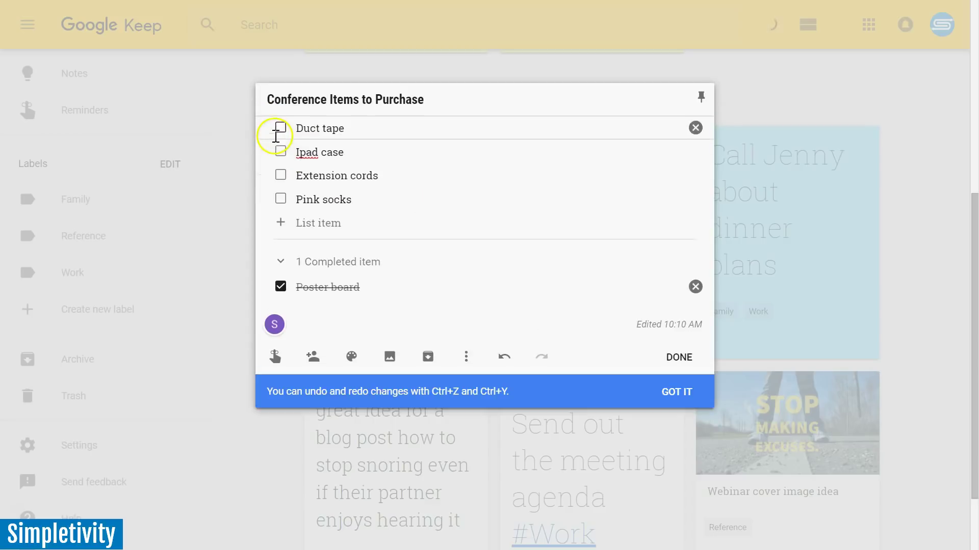
{"action": "left_click", "coordinate": [280, 131]}
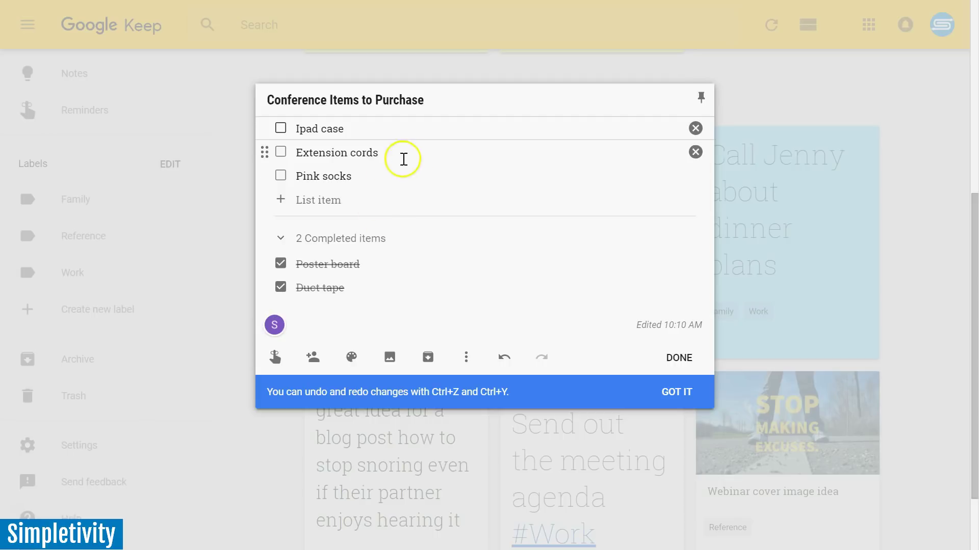
{"action": "left_click", "coordinate": [280, 175]}
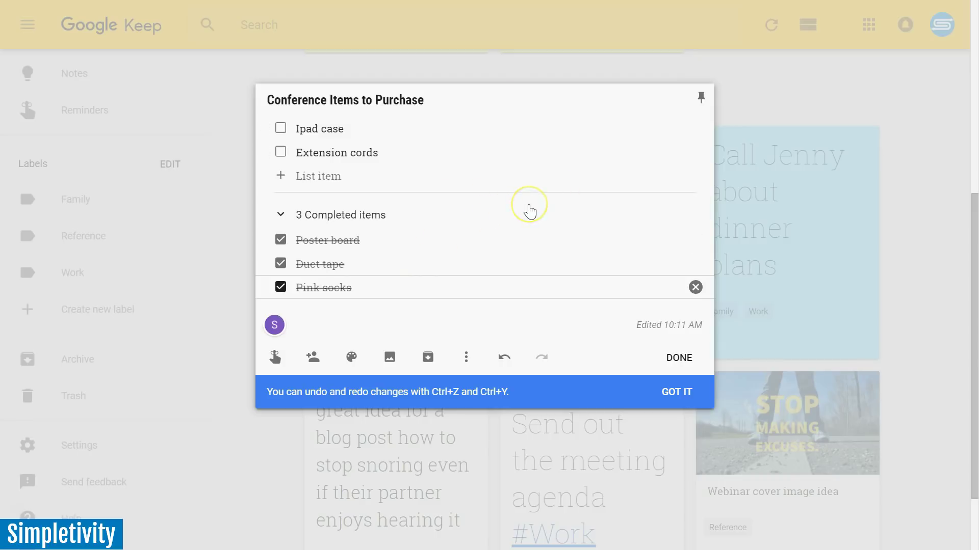
{"action": "left_click", "coordinate": [470, 229]}
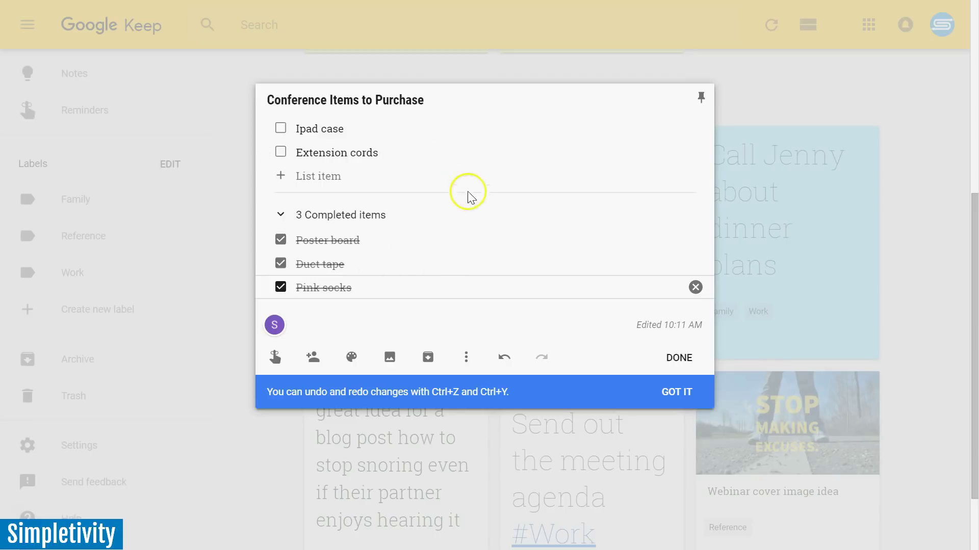
{"action": "left_click", "coordinate": [683, 356]}
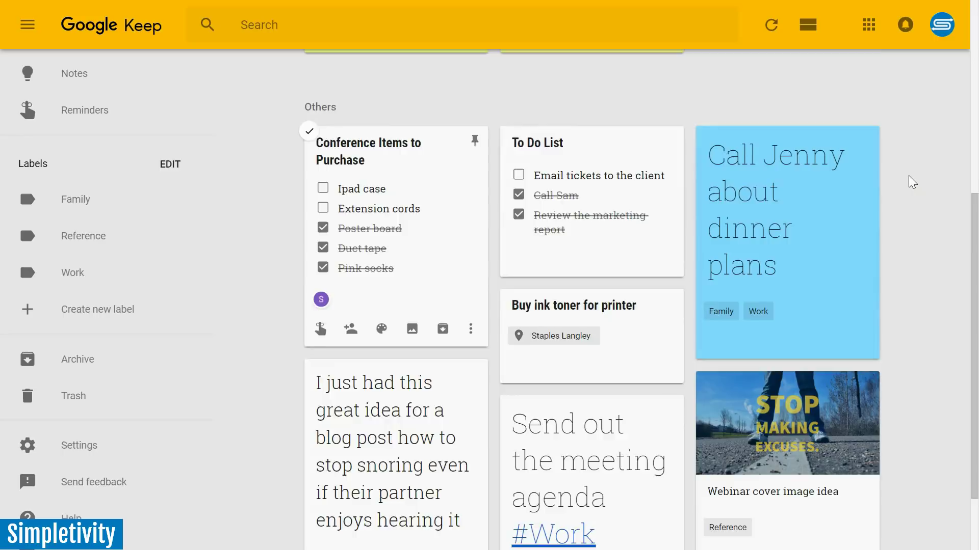
Step: Open the Webinar cover image idea note and bring its picture into the drawing editor
{"action": "scroll", "coordinate": [909, 175], "scroll_direction": "up", "scroll_amount": 6}
{"action": "scroll", "coordinate": [909, 181], "scroll_direction": "down", "scroll_amount": 6}
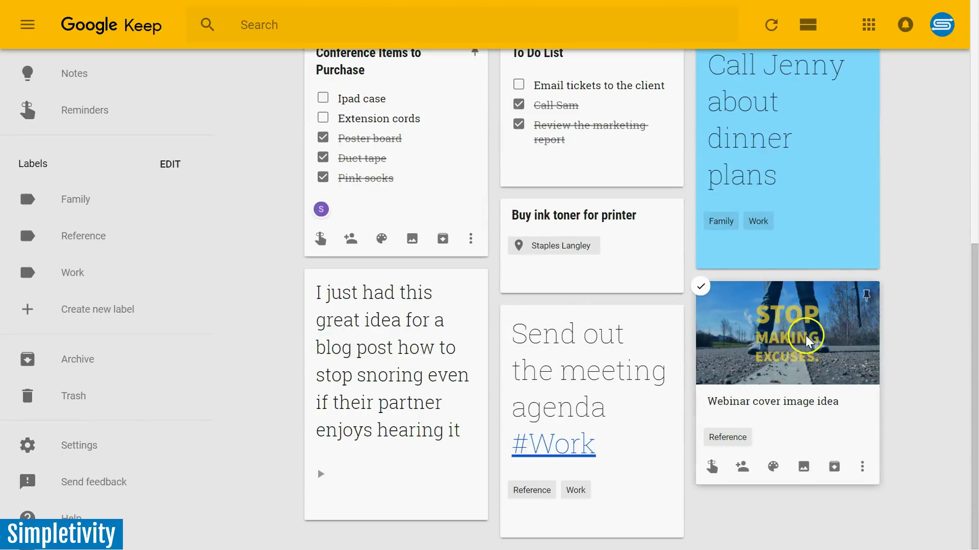
{"action": "left_click", "coordinate": [788, 336]}
{"action": "left_click", "coordinate": [825, 328]}
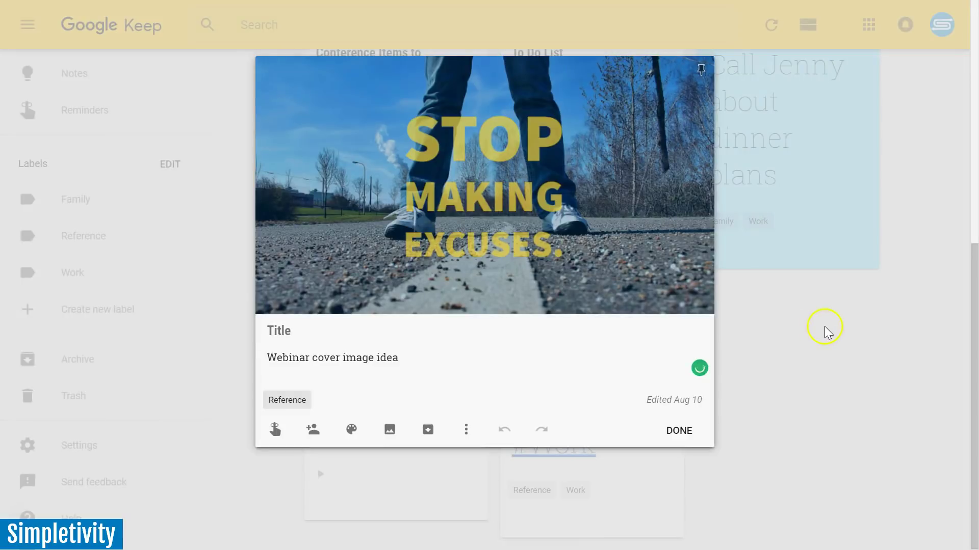
{"action": "mouse_move", "coordinate": [525, 234]}
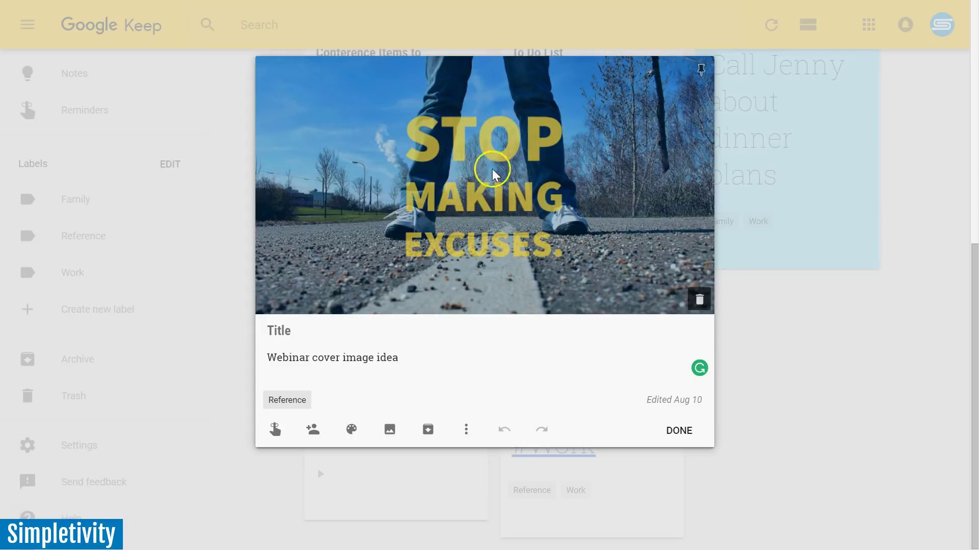
{"action": "left_click", "coordinate": [497, 182]}
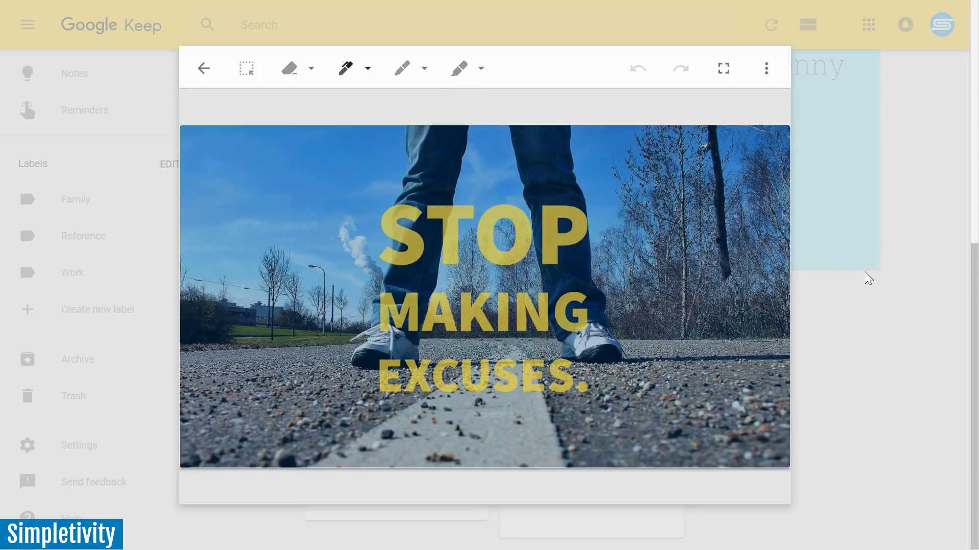
Step: With a thin red marker, underline STOP, write 'Great!' beside it, and cross after EXCUSES
{"action": "left_click", "coordinate": [424, 69]}
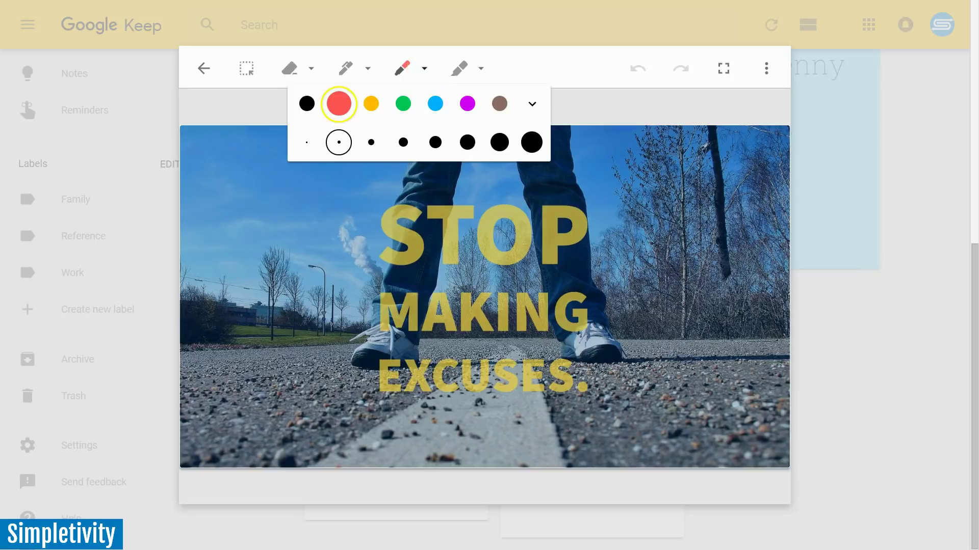
{"action": "left_click", "coordinate": [339, 142]}
{"action": "left_click_drag", "start_coordinate": [349, 268], "coordinate": [590, 274]}
{"action": "mouse_move", "coordinate": [645, 202]}
{"action": "left_mouse_down"}
{"action": "mouse_move", "coordinate": [623, 240]}
{"action": "mouse_move", "coordinate": [651, 228]}
{"action": "mouse_move", "coordinate": [714, 231]}
{"action": "left_mouse_up"}
{"action": "mouse_move", "coordinate": [730, 175]}
{"action": "left_mouse_down"}
{"action": "mouse_move", "coordinate": [738, 226]}
{"action": "mouse_move", "coordinate": [744, 183]}
{"action": "mouse_move", "coordinate": [761, 203]}
{"action": "left_mouse_up"}
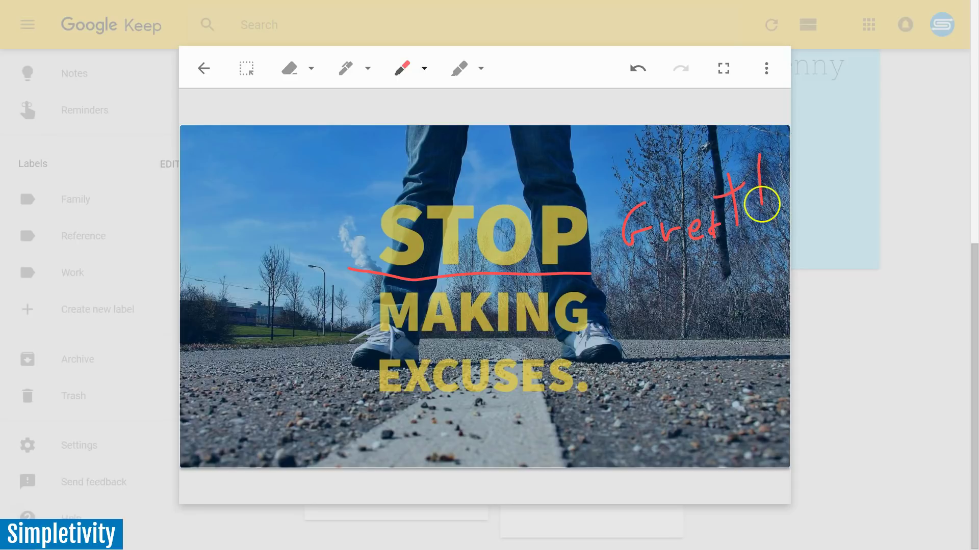
{"action": "left_click", "coordinate": [773, 229]}
{"action": "mouse_move", "coordinate": [572, 379]}
{"action": "left_mouse_down"}
{"action": "mouse_move", "coordinate": [593, 396]}
{"action": "mouse_move", "coordinate": [594, 372]}
{"action": "left_mouse_up"}
{"action": "left_click", "coordinate": [204, 68]}
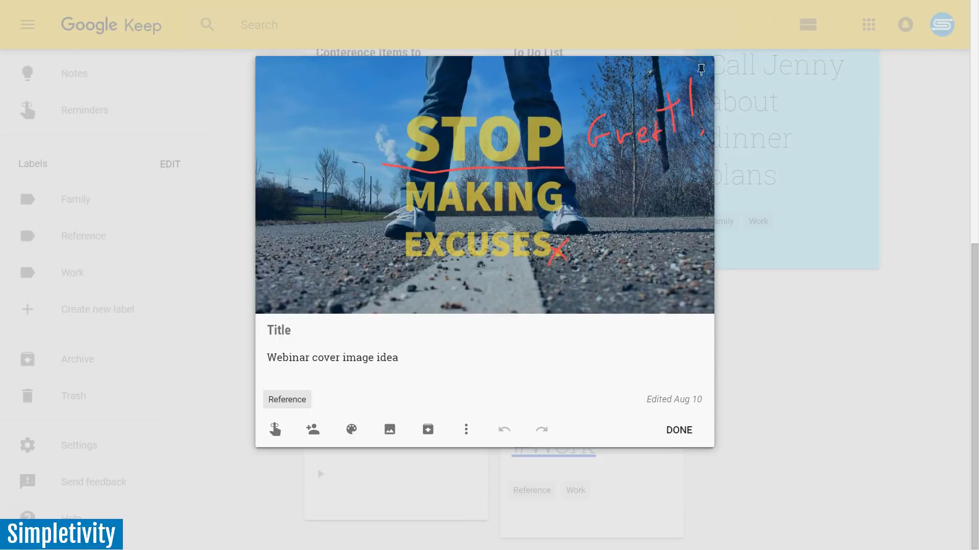
Step: Close the webinar note, reopen it to review the annotated image, then close it again
{"action": "left_click", "coordinate": [678, 431]}
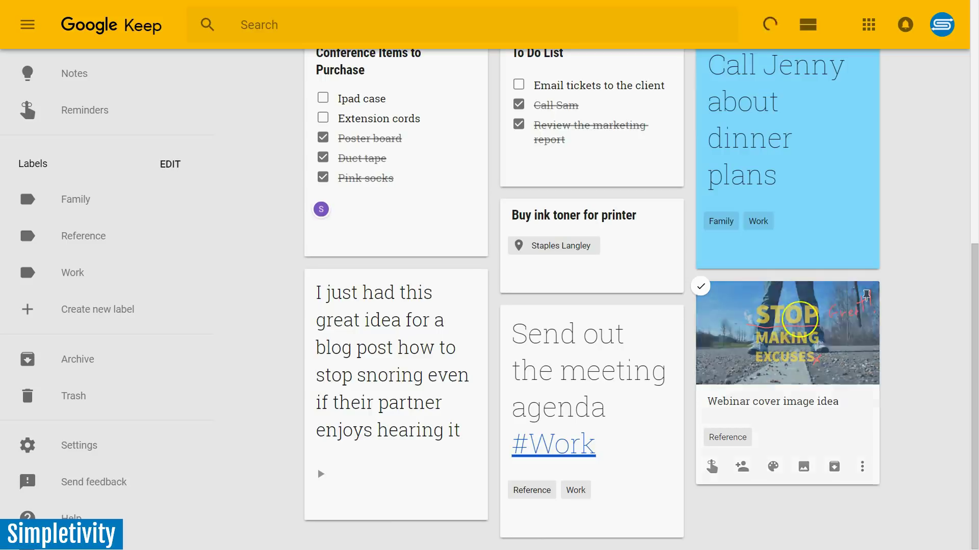
{"action": "left_click", "coordinate": [800, 319]}
{"action": "left_click", "coordinate": [616, 207]}
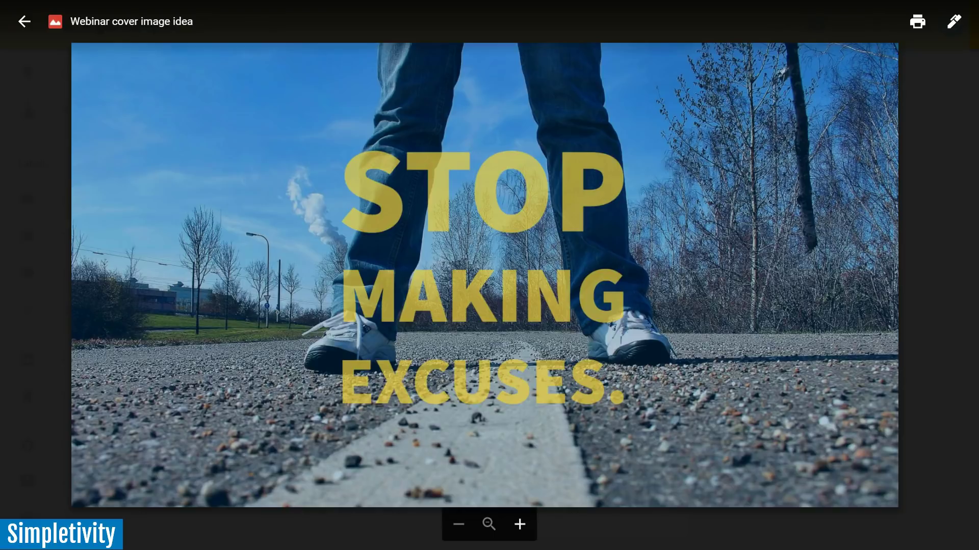
{"action": "left_click", "coordinate": [954, 21]}
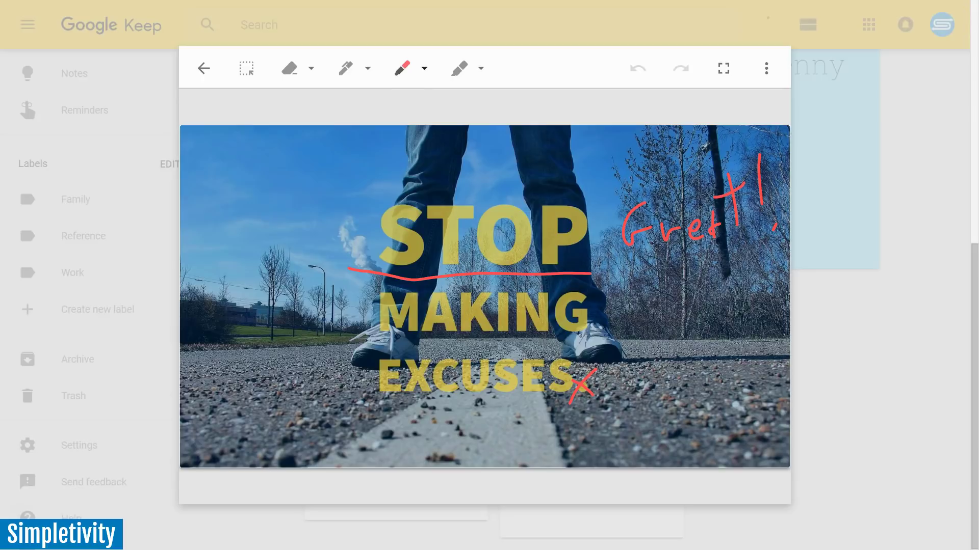
{"action": "left_click", "coordinate": [204, 68]}
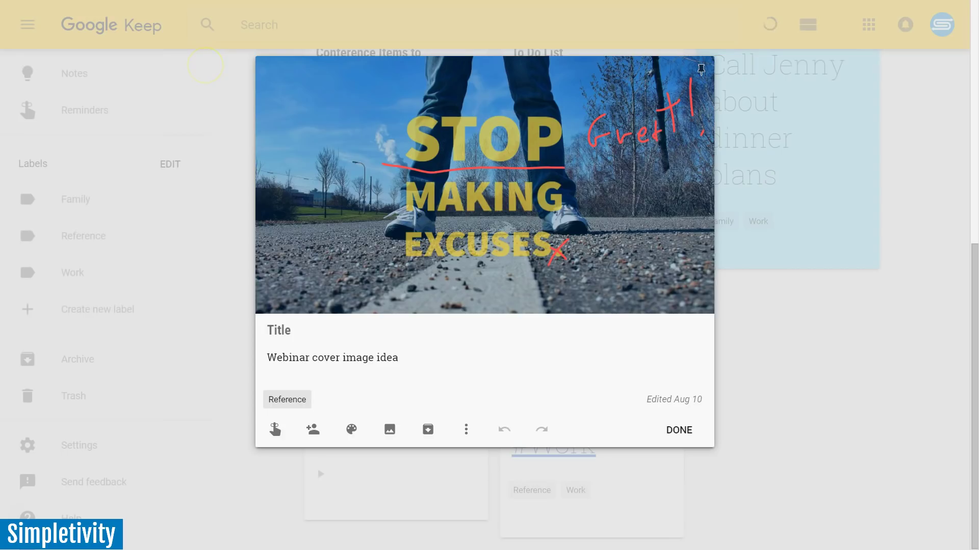
{"action": "left_click", "coordinate": [682, 427]}
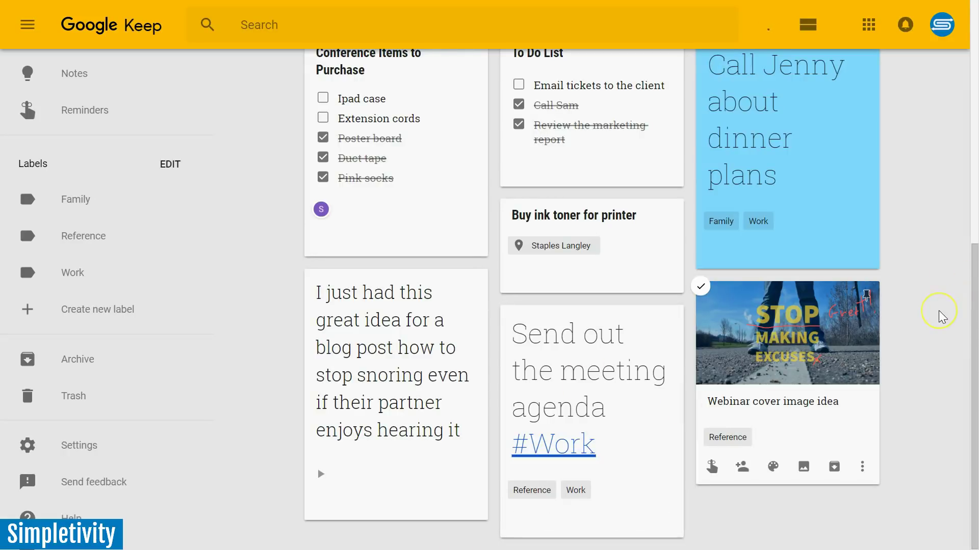
{"action": "scroll", "coordinate": [942, 317], "scroll_direction": "up", "scroll_amount": 9}
{"action": "scroll", "coordinate": [942, 317], "scroll_direction": "down", "scroll_amount": 7}
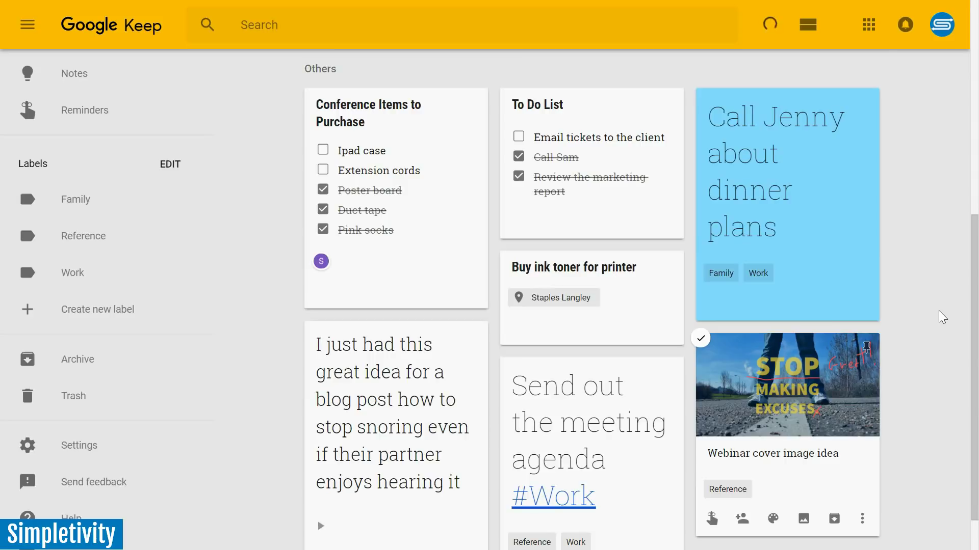
{"action": "scroll", "coordinate": [938, 311], "scroll_direction": "down", "scroll_amount": 1}
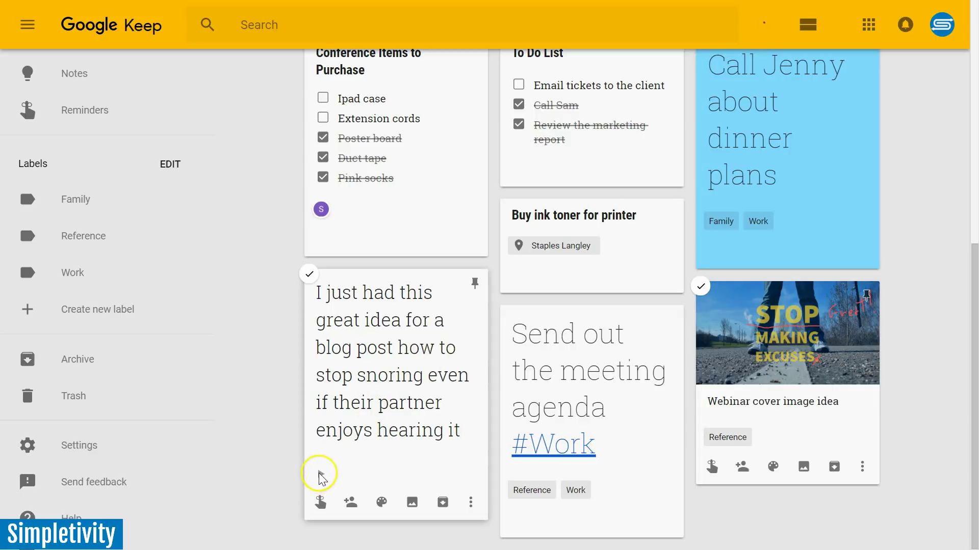
{"action": "left_click", "coordinate": [394, 370]}
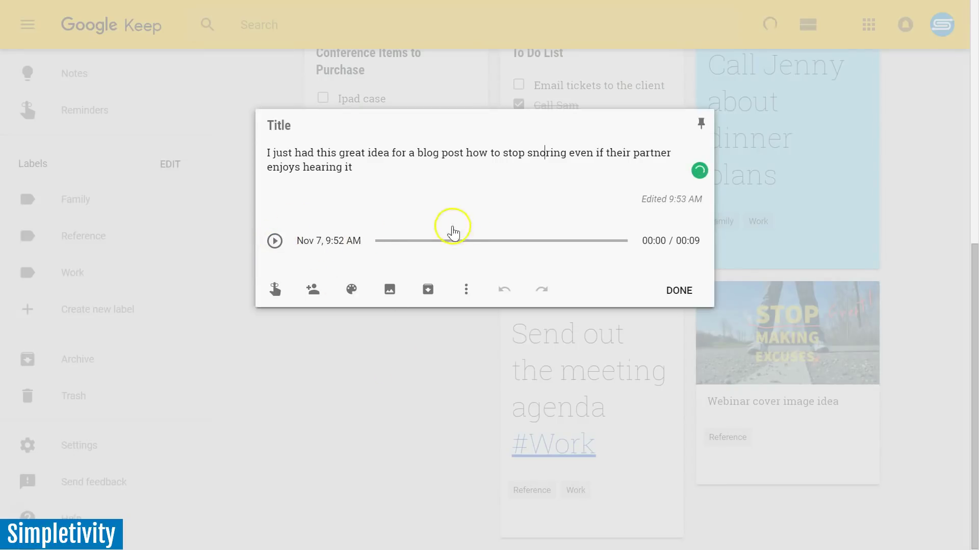
{"action": "left_click", "coordinate": [275, 241]}
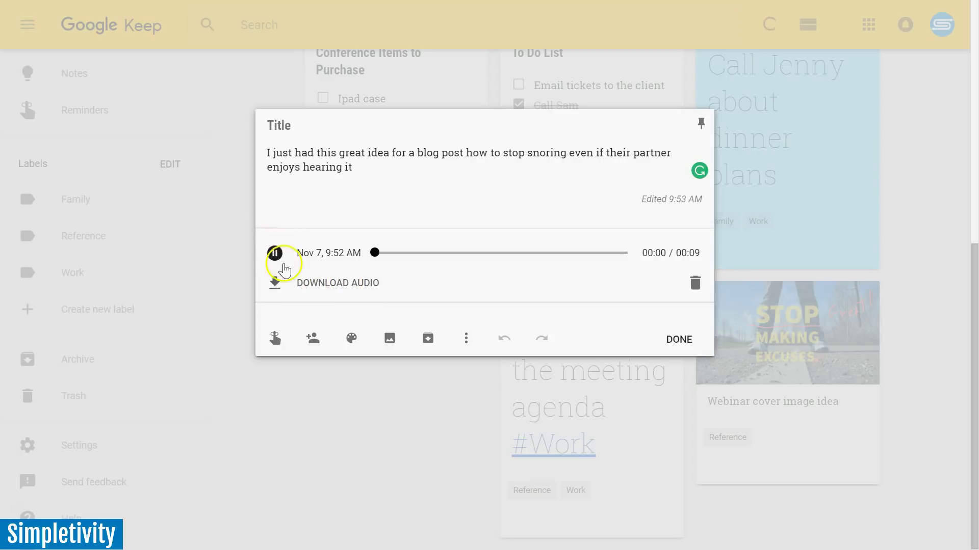
{"action": "left_click", "coordinate": [275, 253]}
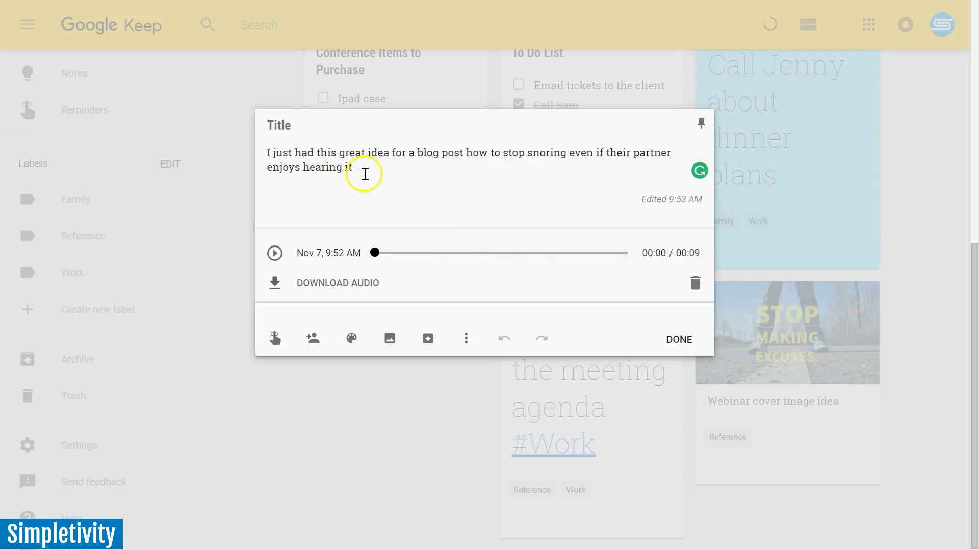
{"action": "left_click", "coordinate": [677, 339]}
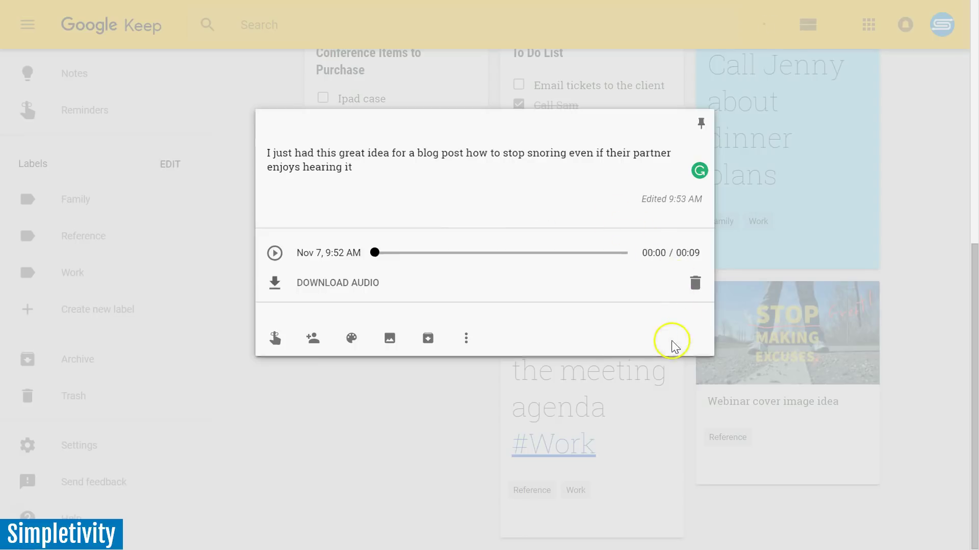
{"action": "scroll", "coordinate": [925, 338], "scroll_direction": "up", "scroll_amount": 8}
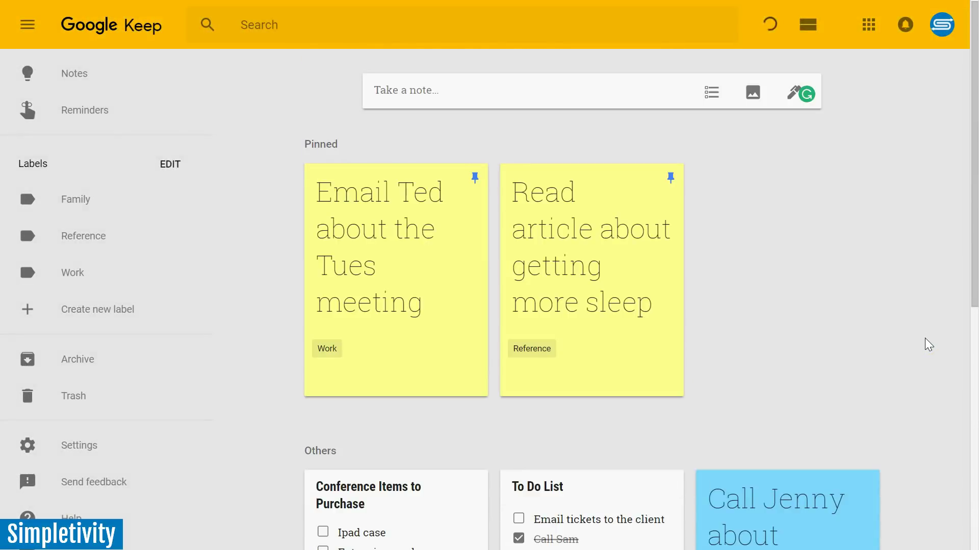
{"action": "scroll", "coordinate": [897, 296], "scroll_direction": "down", "scroll_amount": 8}
{"action": "scroll", "coordinate": [897, 296], "scroll_direction": "up", "scroll_amount": 8}
{"action": "scroll", "coordinate": [897, 297], "scroll_direction": "down", "scroll_amount": 8}
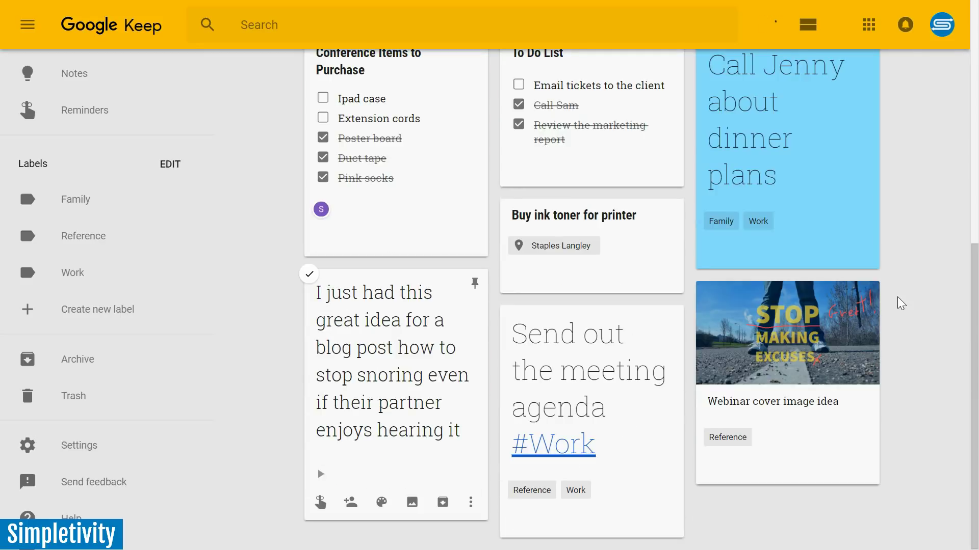
{"action": "scroll", "coordinate": [902, 303], "scroll_direction": "up", "scroll_amount": 8}
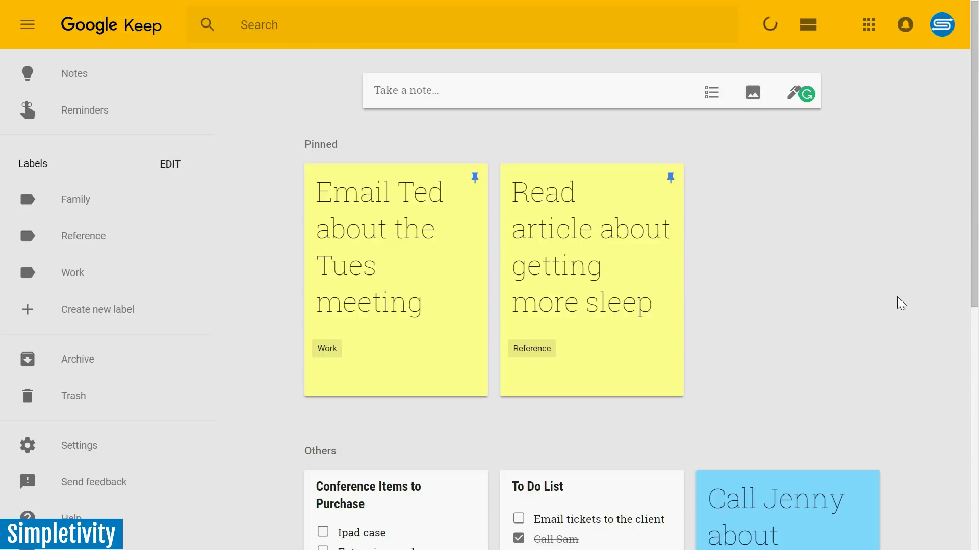